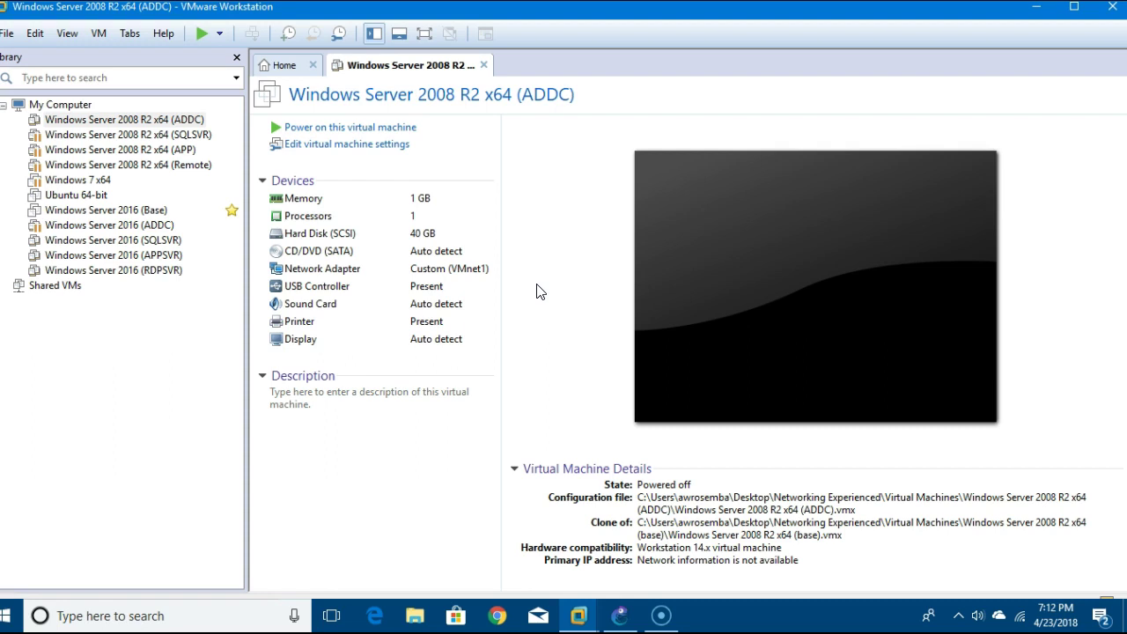
Open VMware's Virtual Network Editor from the Edit menu and unlock it with administrator rights.
click(34, 35)
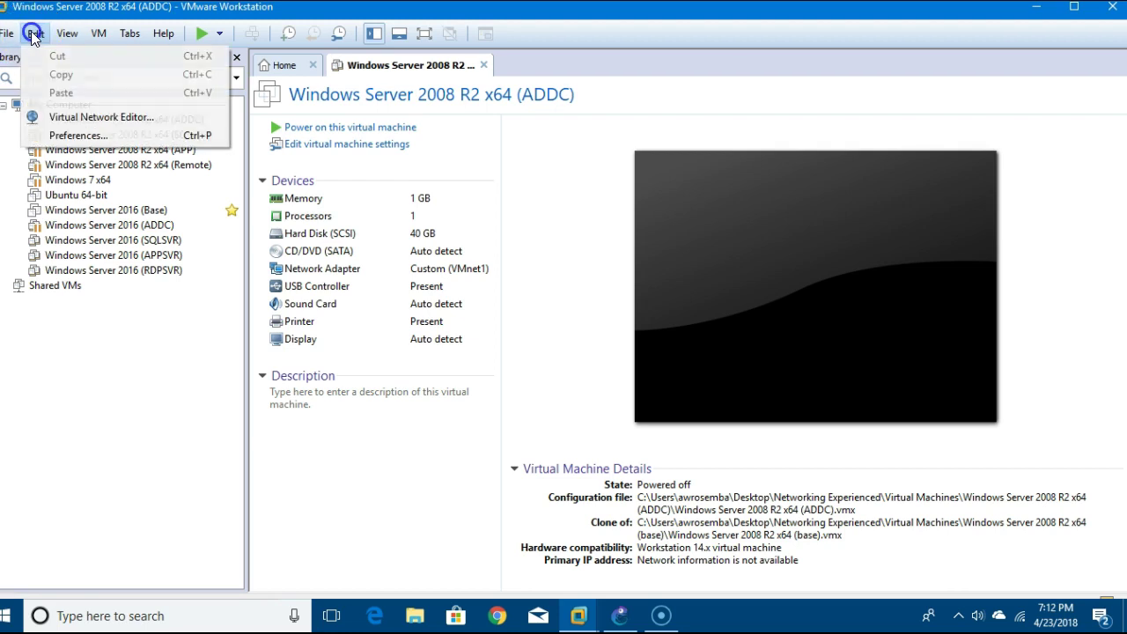
click(113, 122)
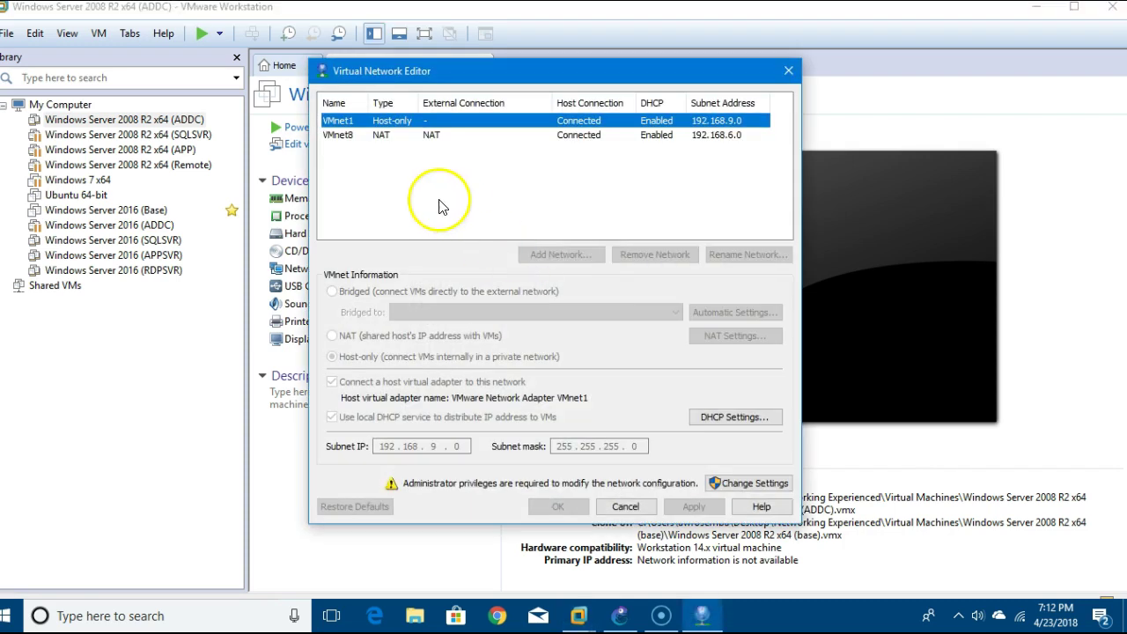
click(741, 485)
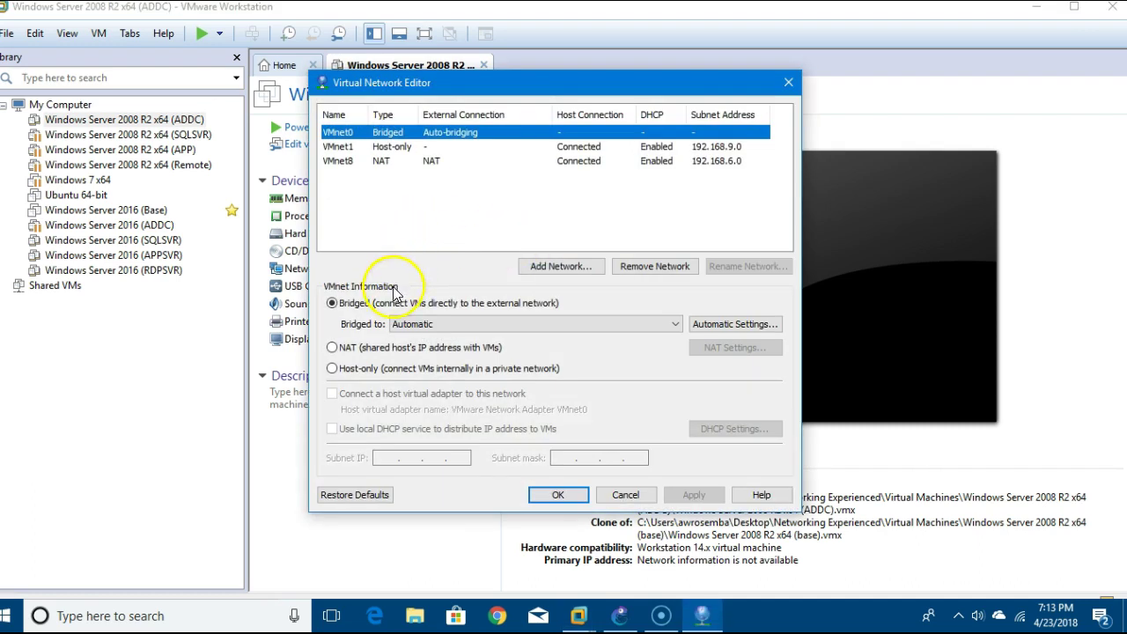
Add VMnet10 as a host-only network, disable its local DHCP service, and save the changes.
click(563, 271)
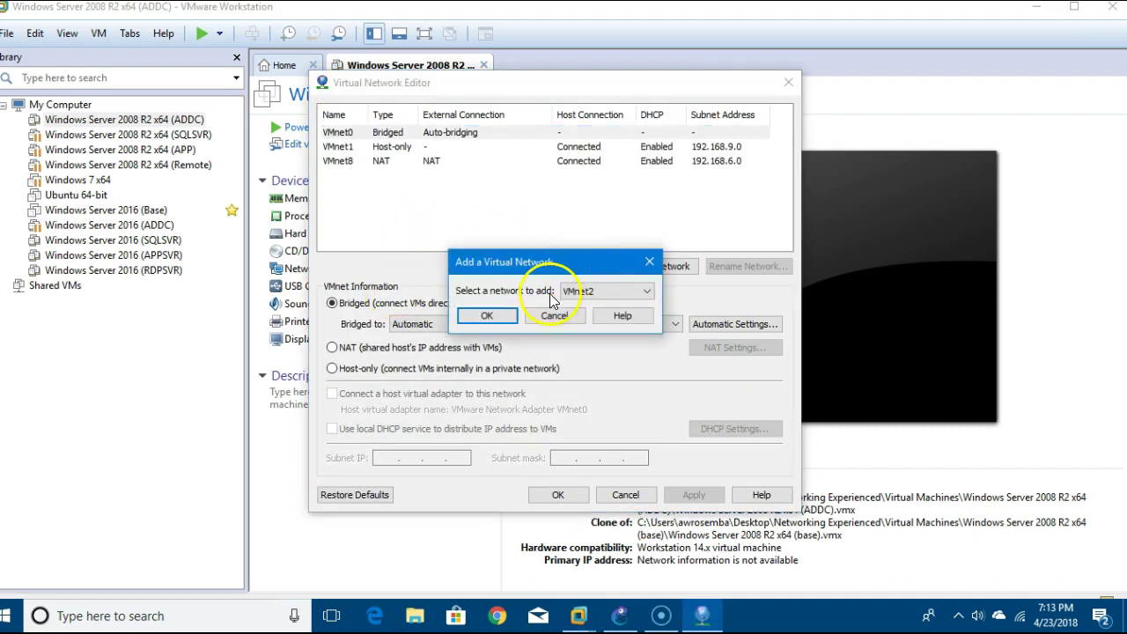
click(590, 293)
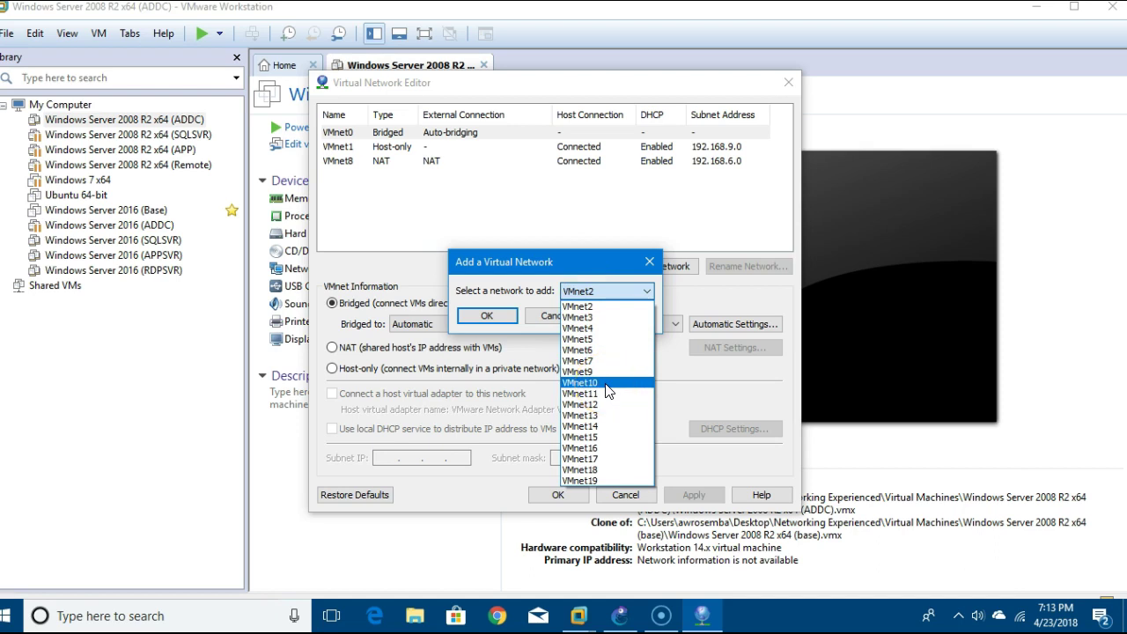
click(596, 383)
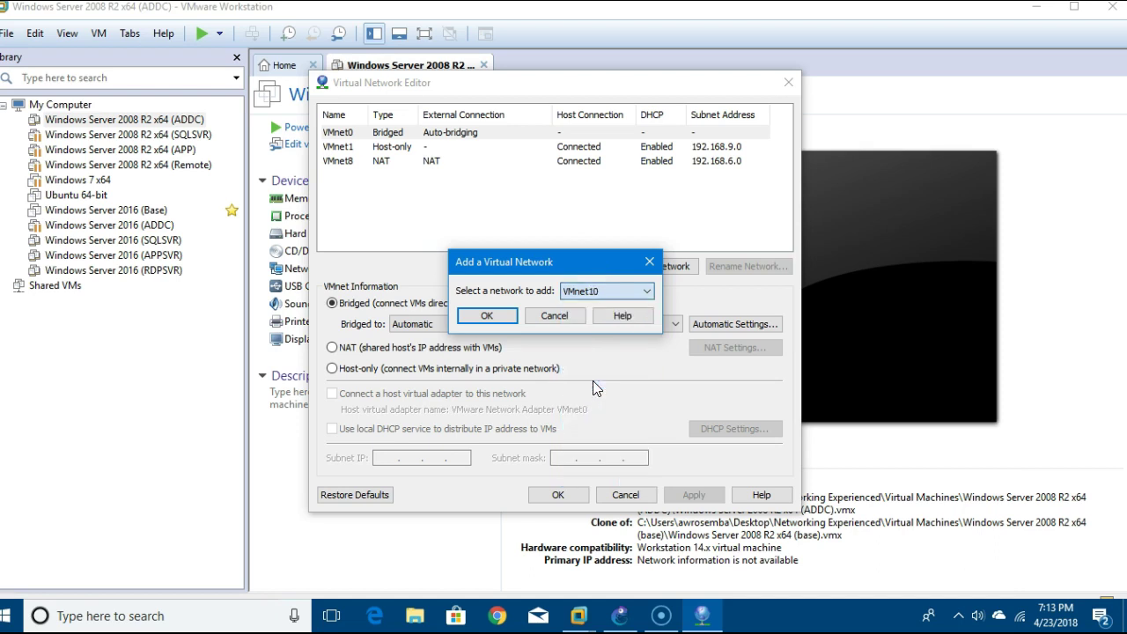
click(493, 319)
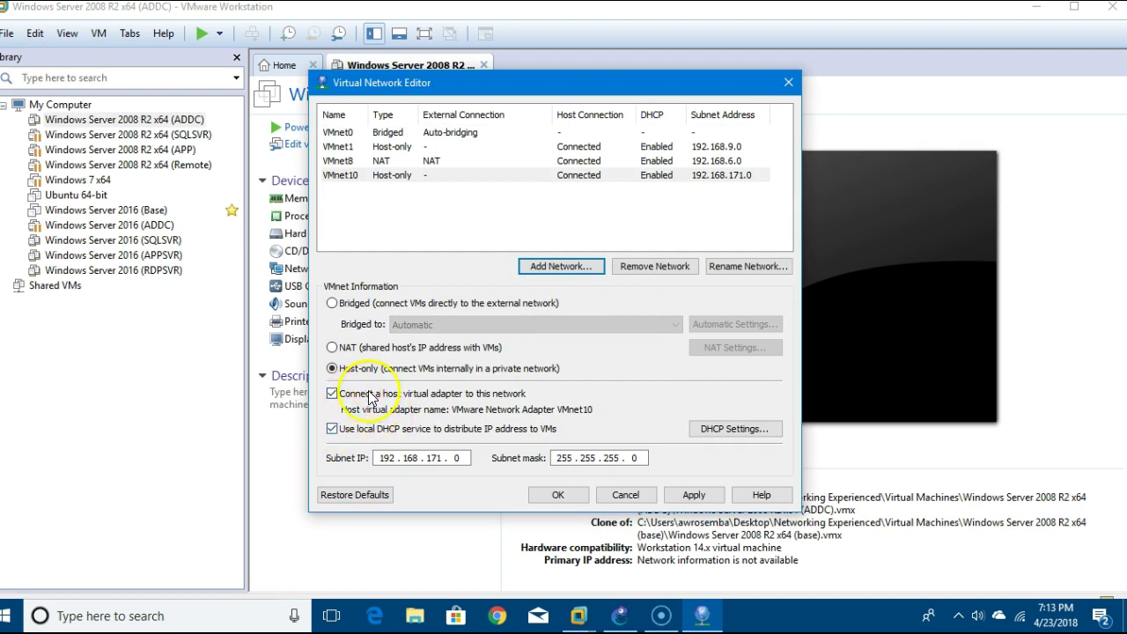
click(332, 429)
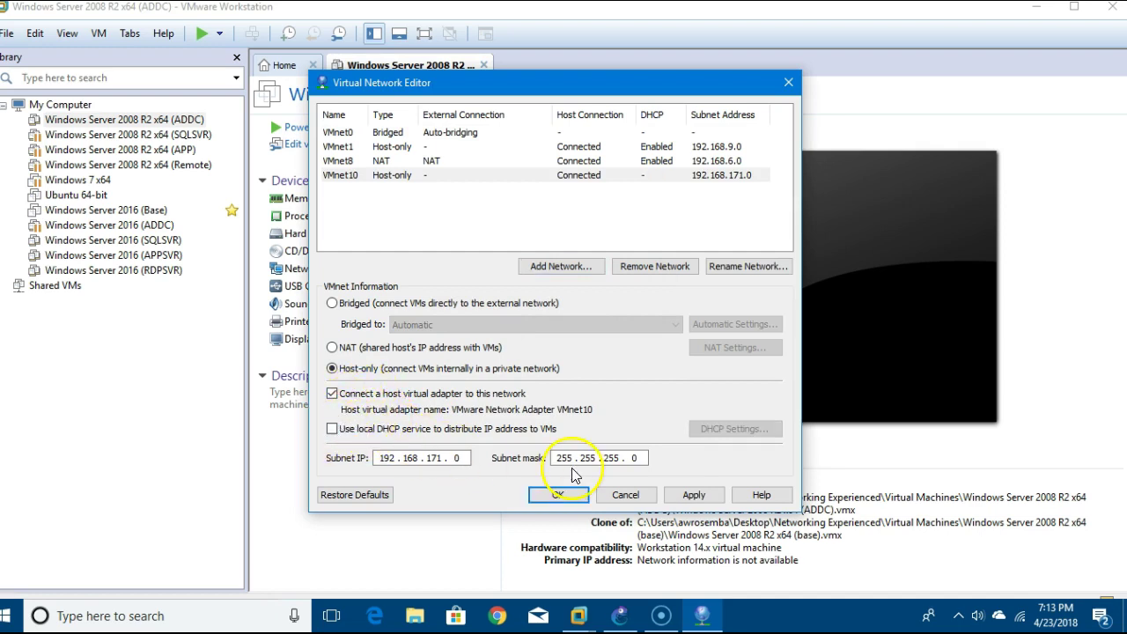
click(567, 501)
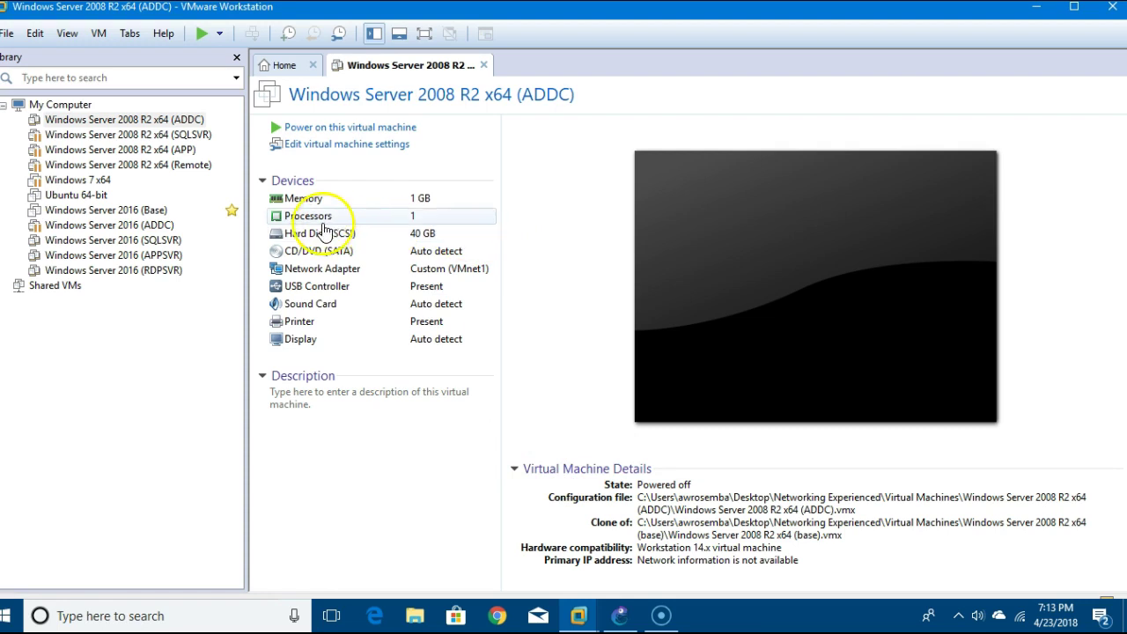
Set the ADDC VM's network adapter to Custom VMnet10 (Host-only) and power the VM on.
click(318, 149)
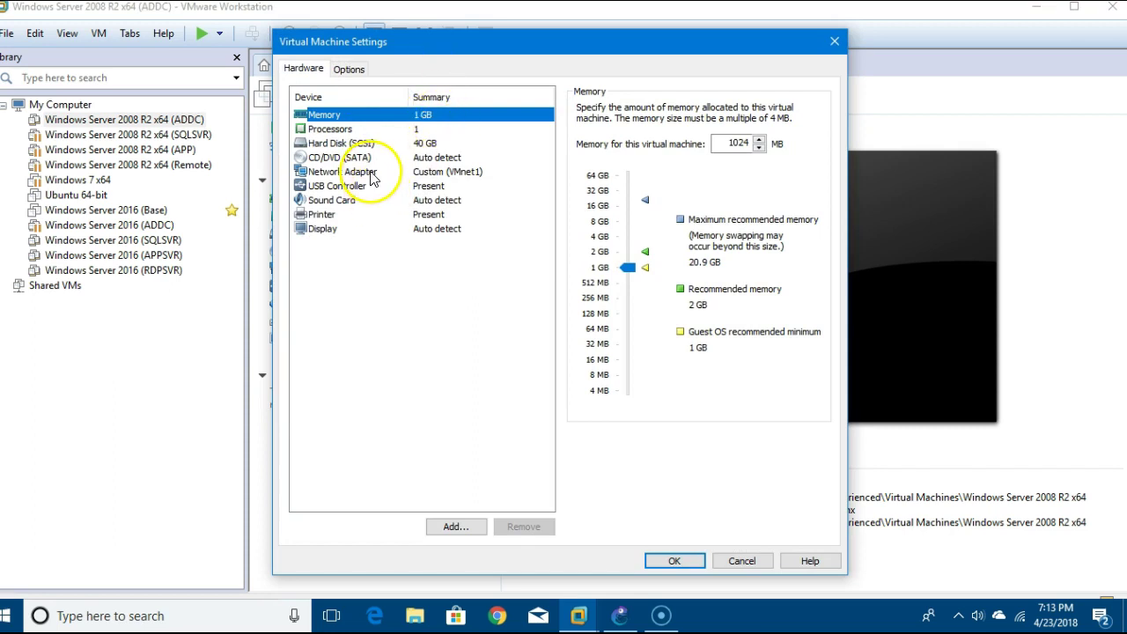
click(371, 175)
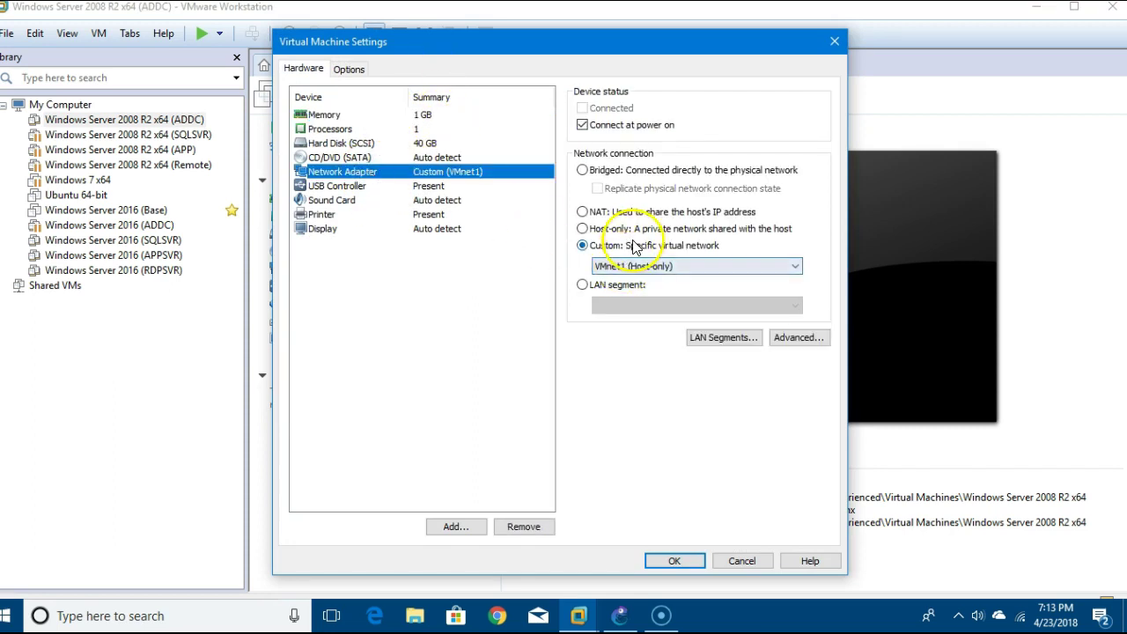
click(640, 267)
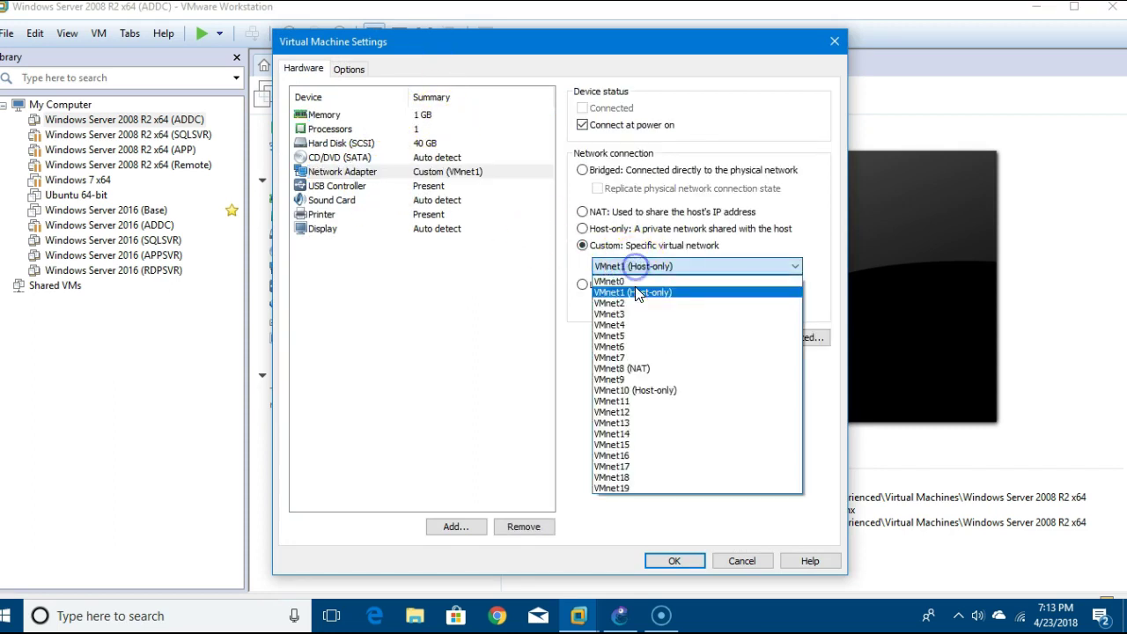
click(643, 391)
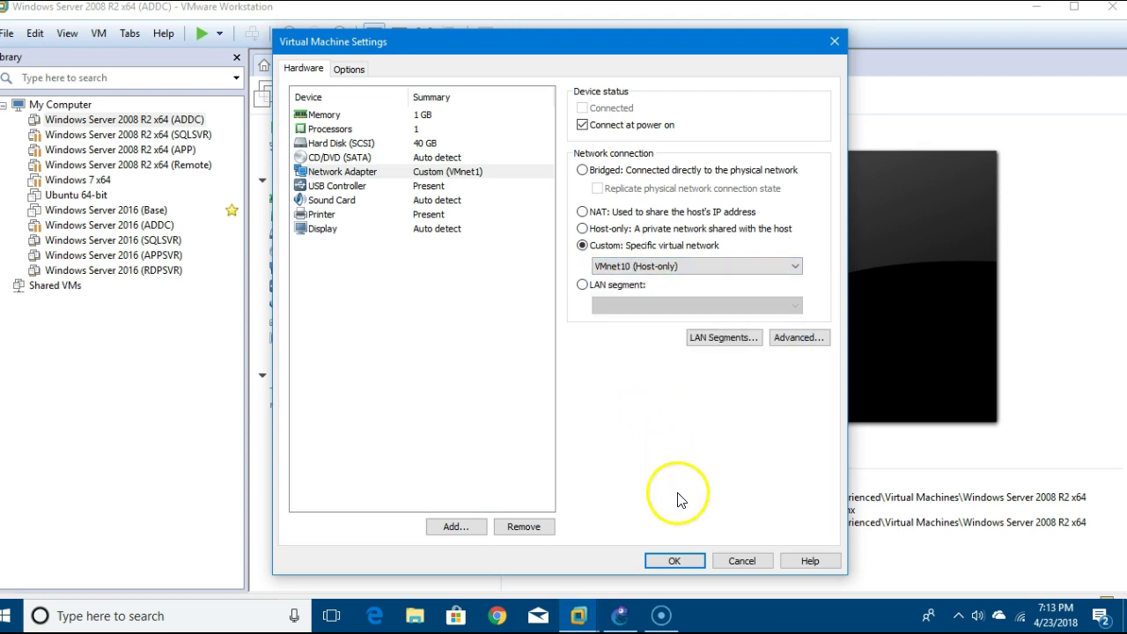
click(679, 558)
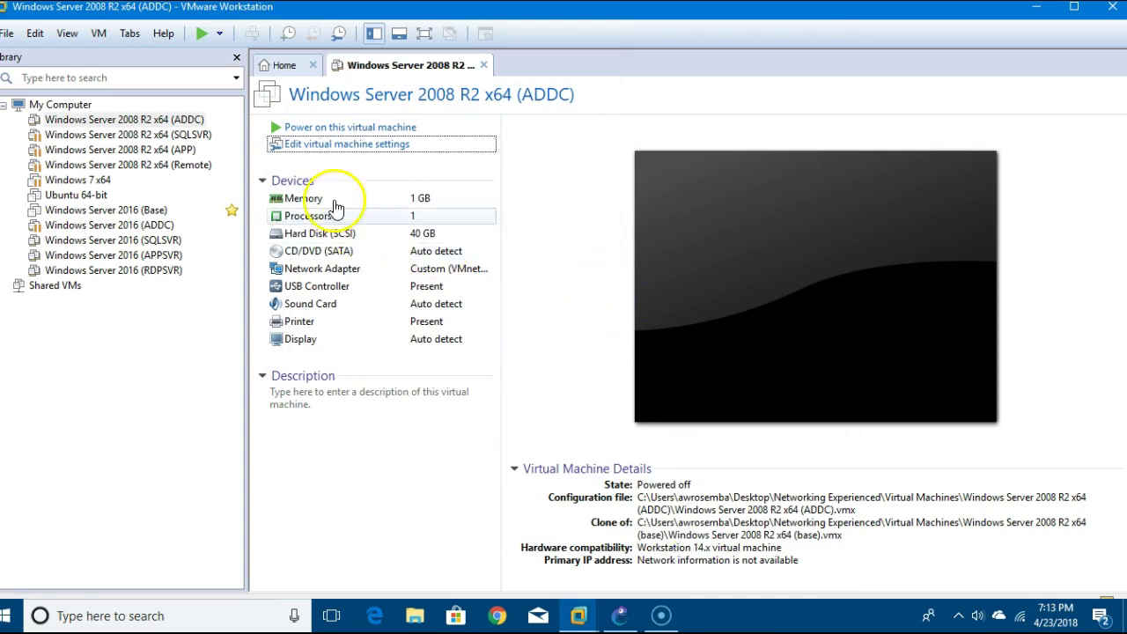
click(313, 127)
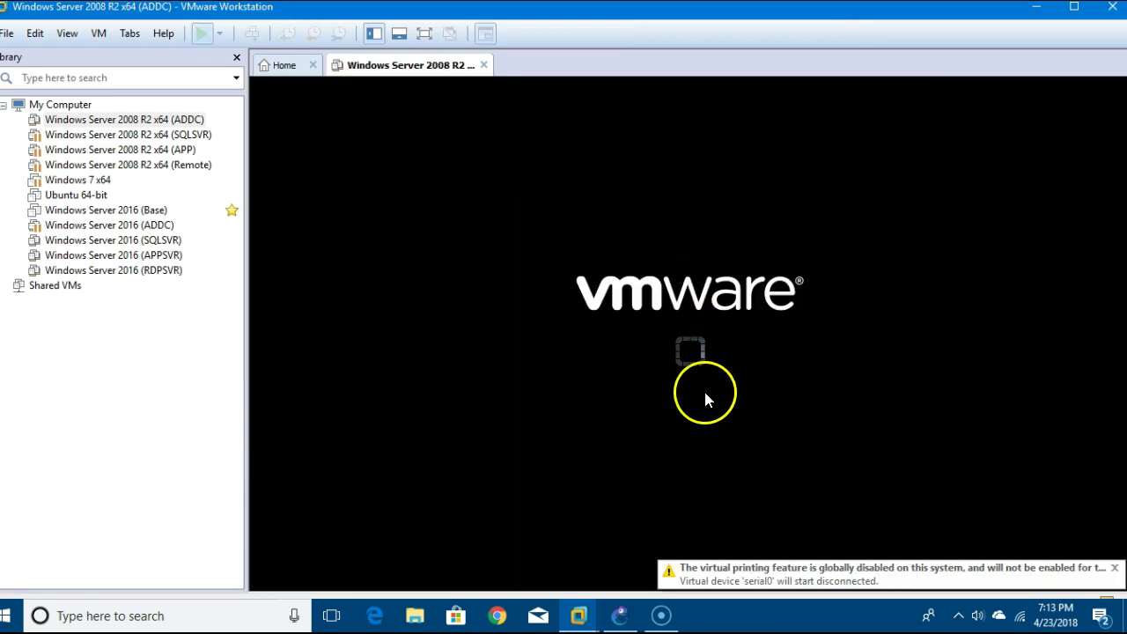
key(super+Down)
Place a new Host node in the centre of the GNS3 workspace.
click(622, 617)
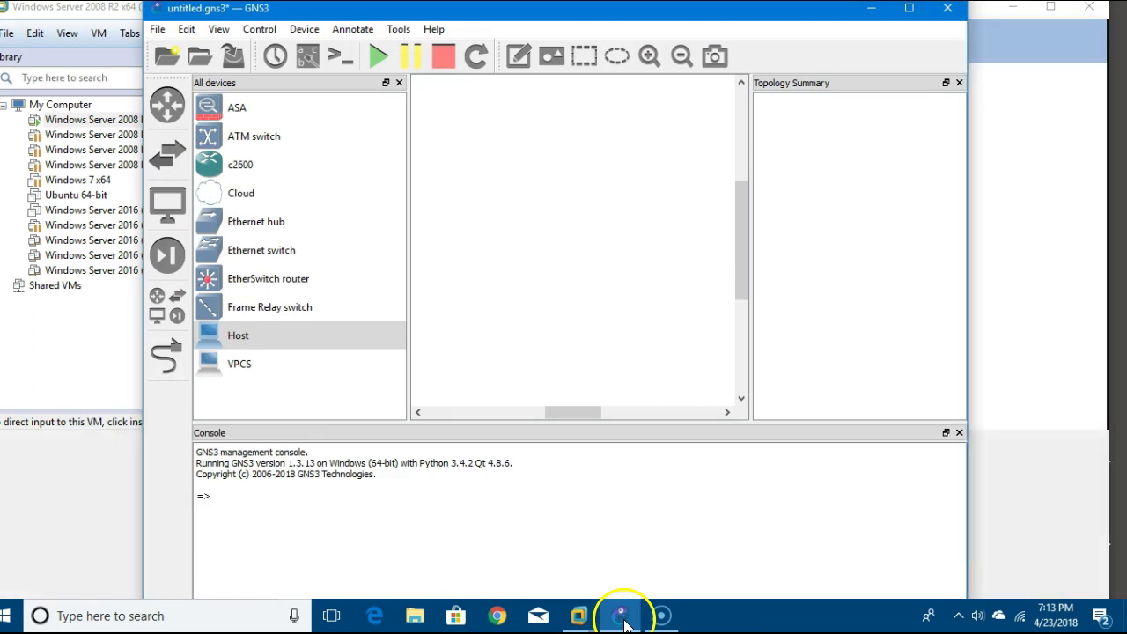
click(242, 339)
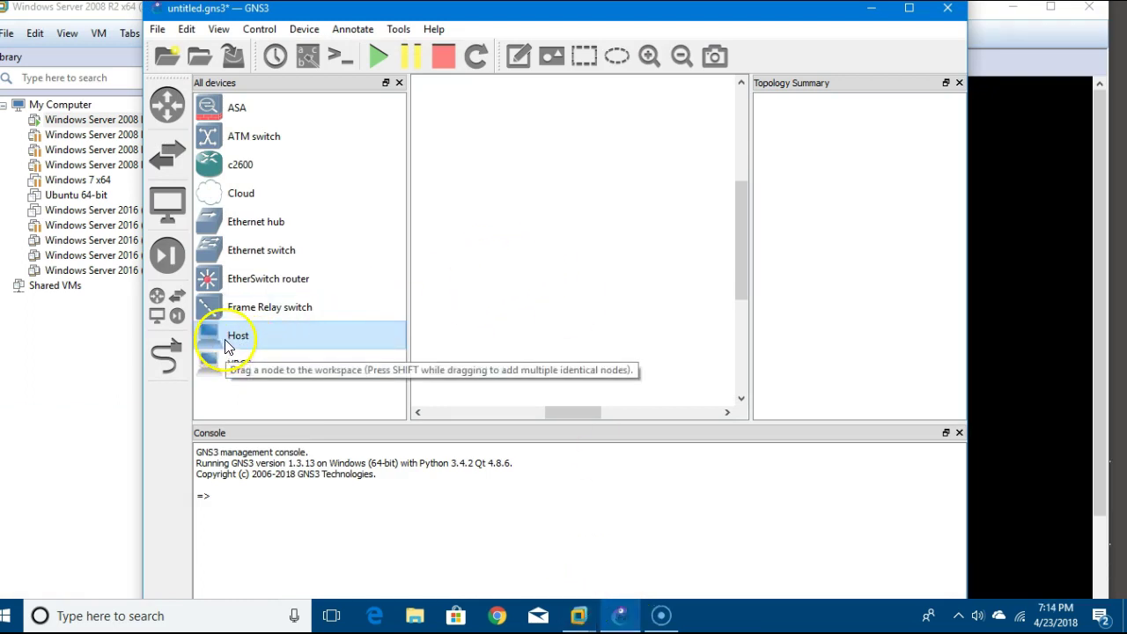
click(168, 317)
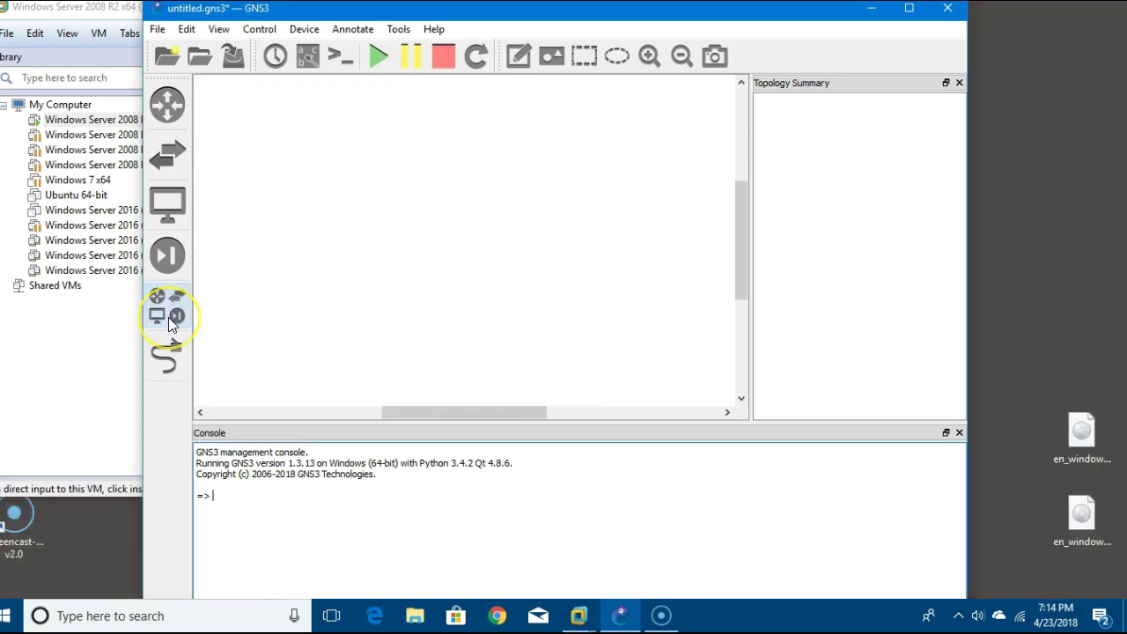
click(168, 317)
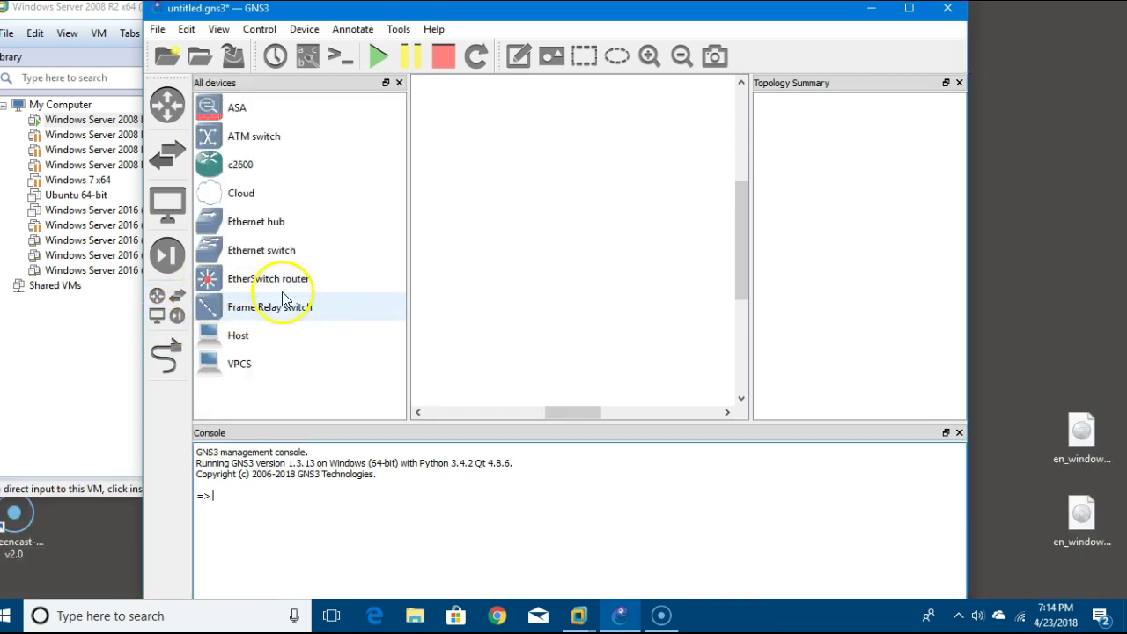
drag(267, 342, 558, 259)
Give Host3 the VMware Network Adapter VMnet10 interface, then switch to the ADDC VM.
right_click(558, 260)
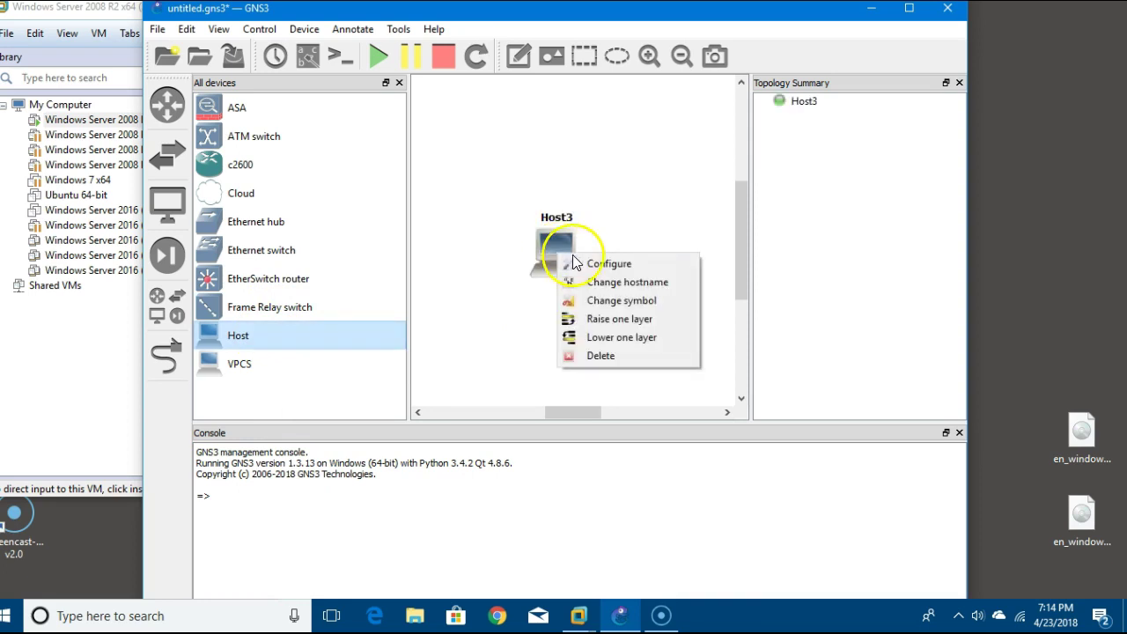
click(577, 263)
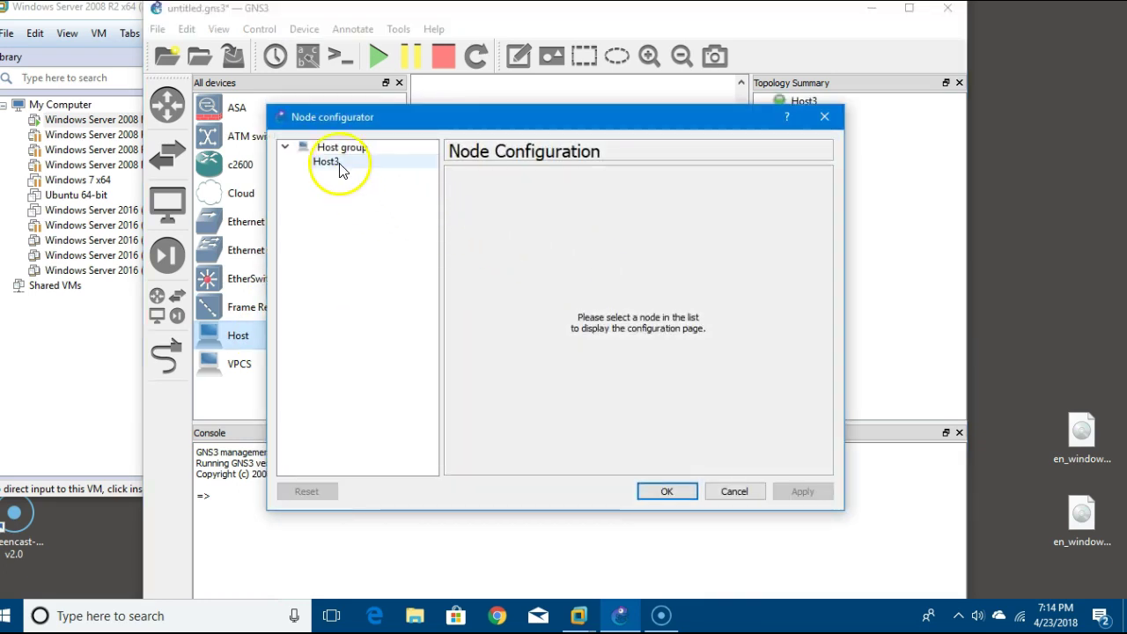
click(338, 163)
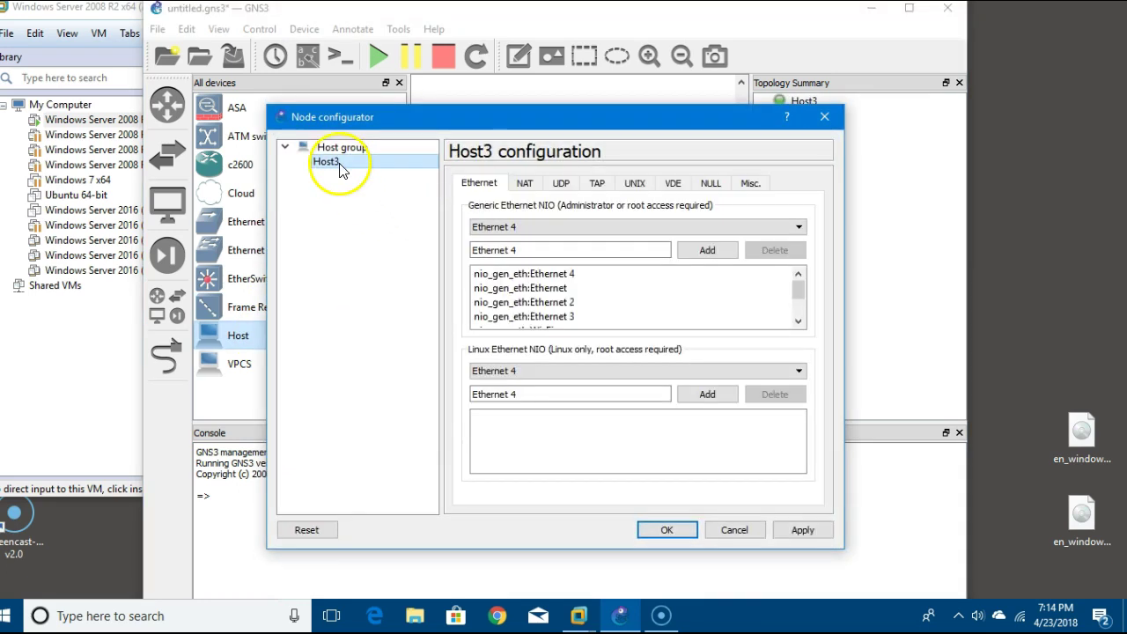
click(799, 304)
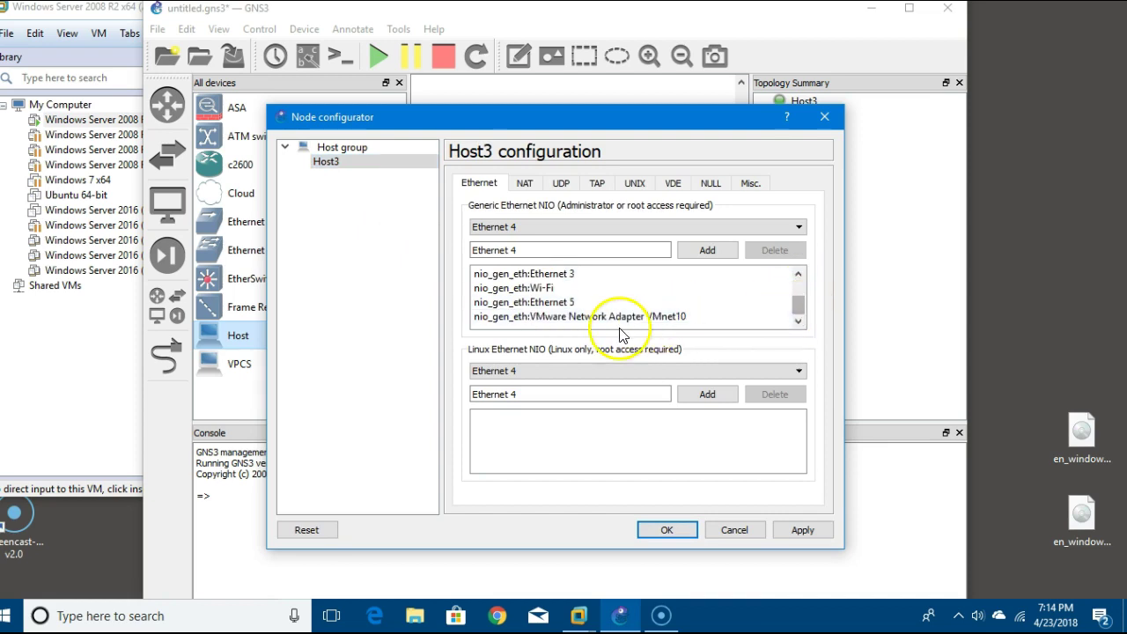
click(525, 325)
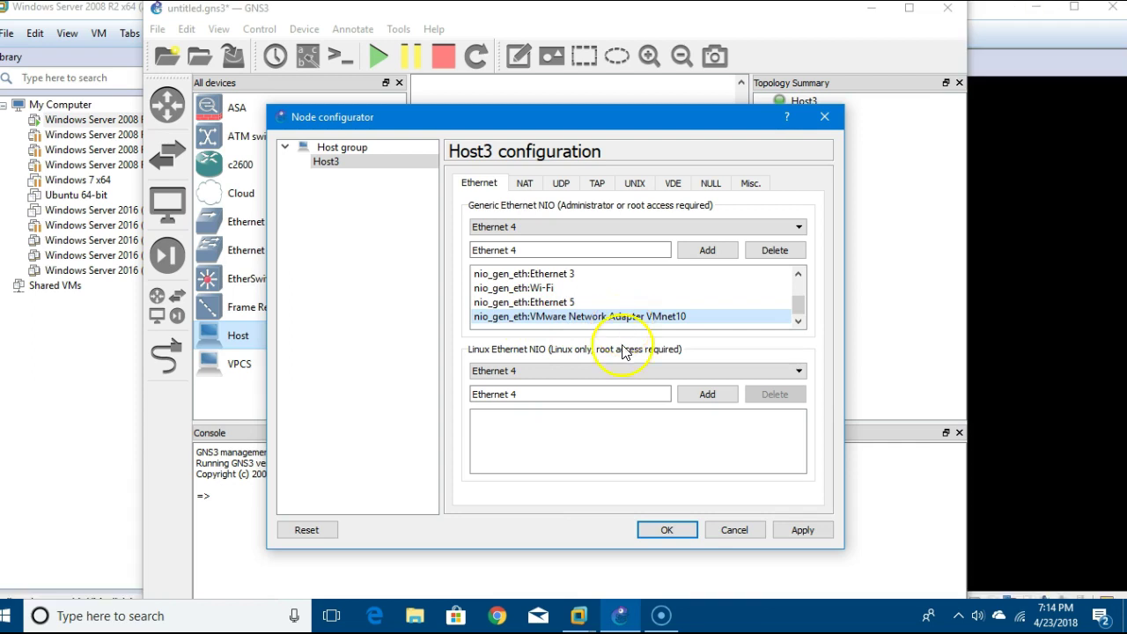
click(667, 529)
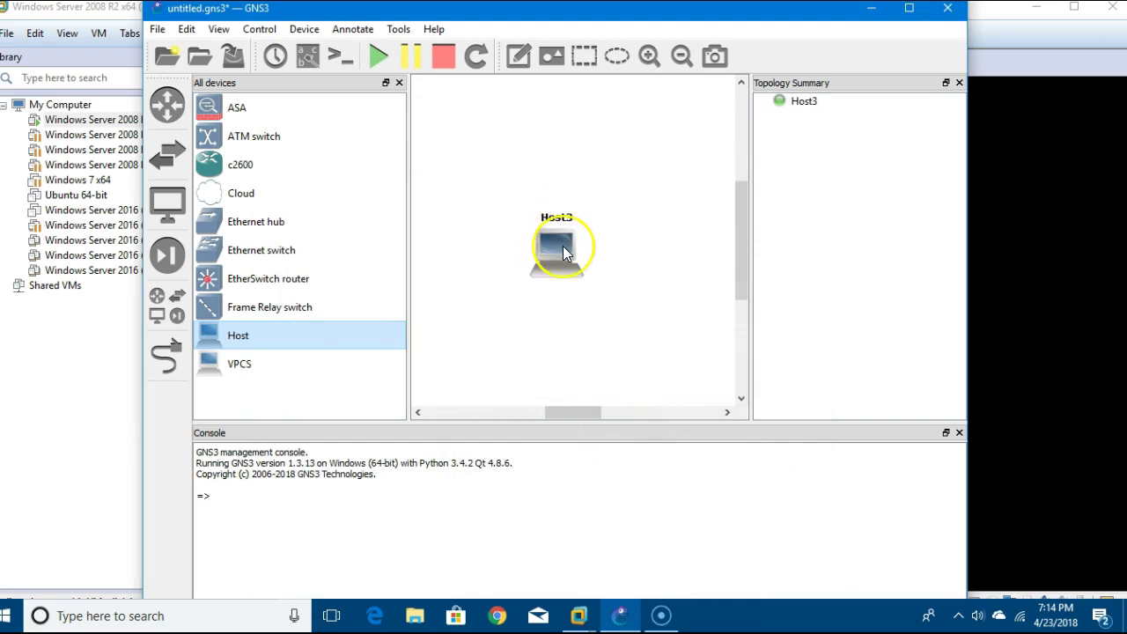
mouse_move(563, 246)
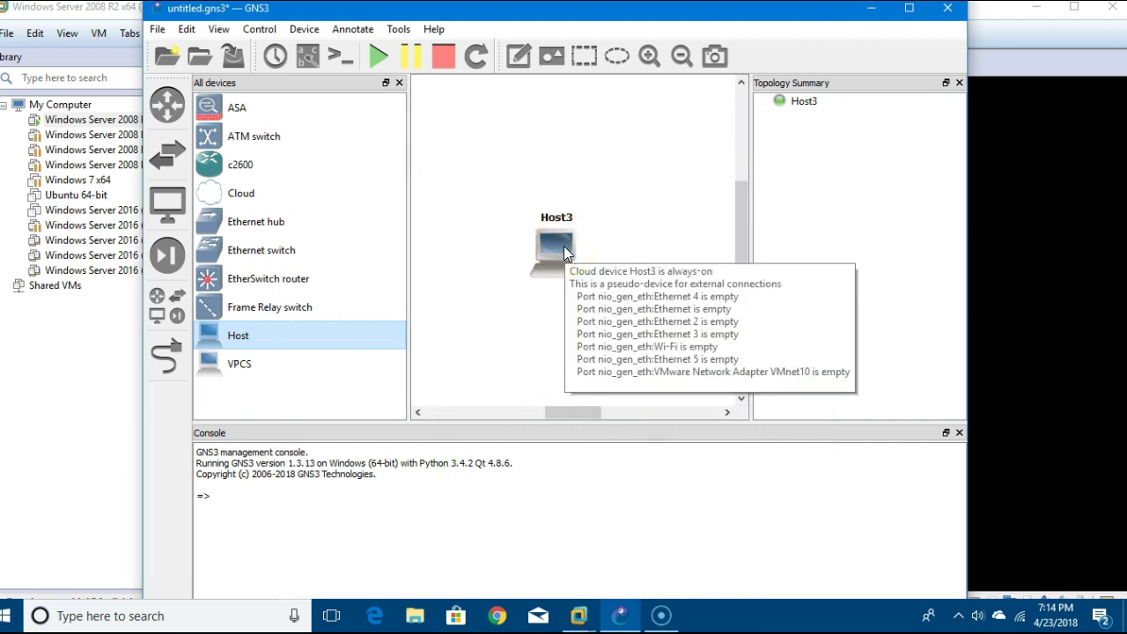
click(33, 384)
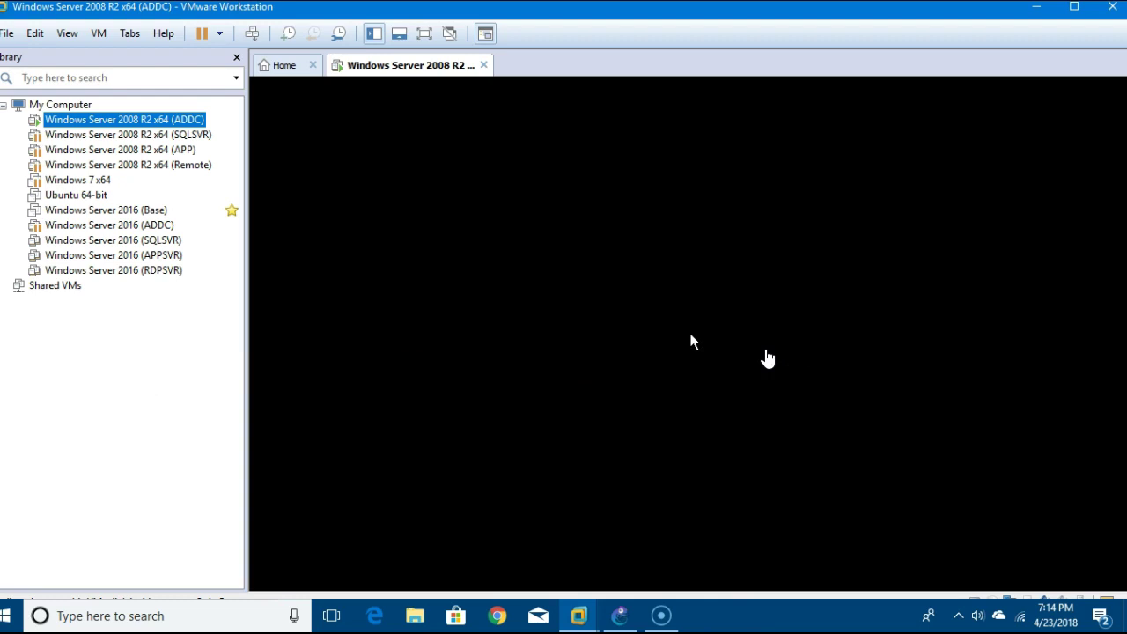
Wake the ADDC VM's blank console so it keeps booting, then minimize VMware Workstation.
click(690, 358)
click(670, 291)
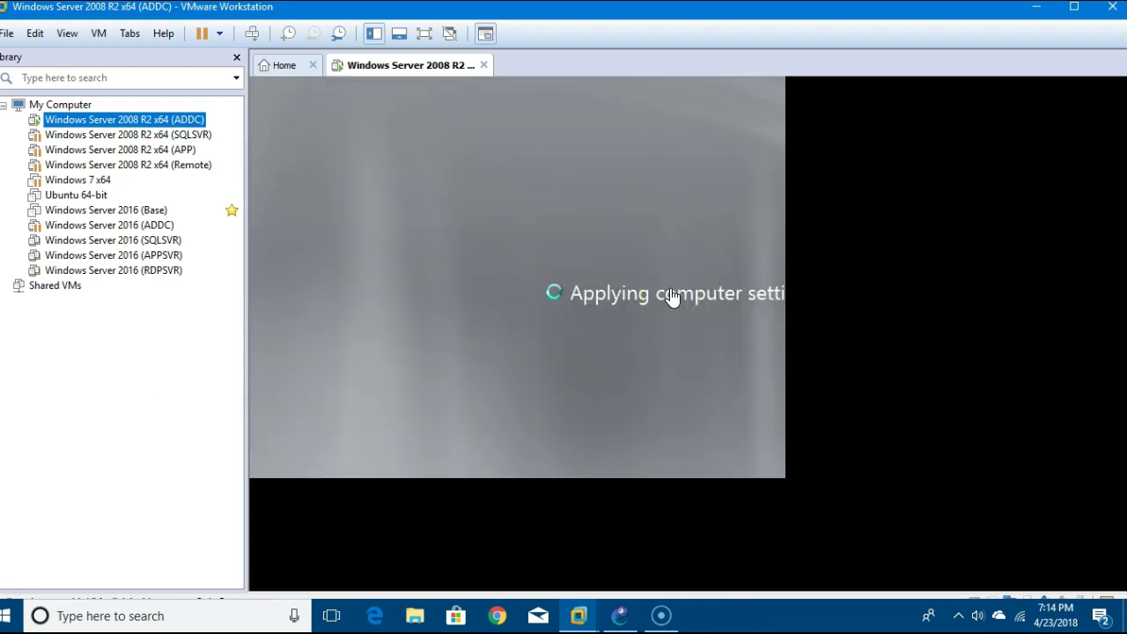
click(467, 247)
click(1041, 13)
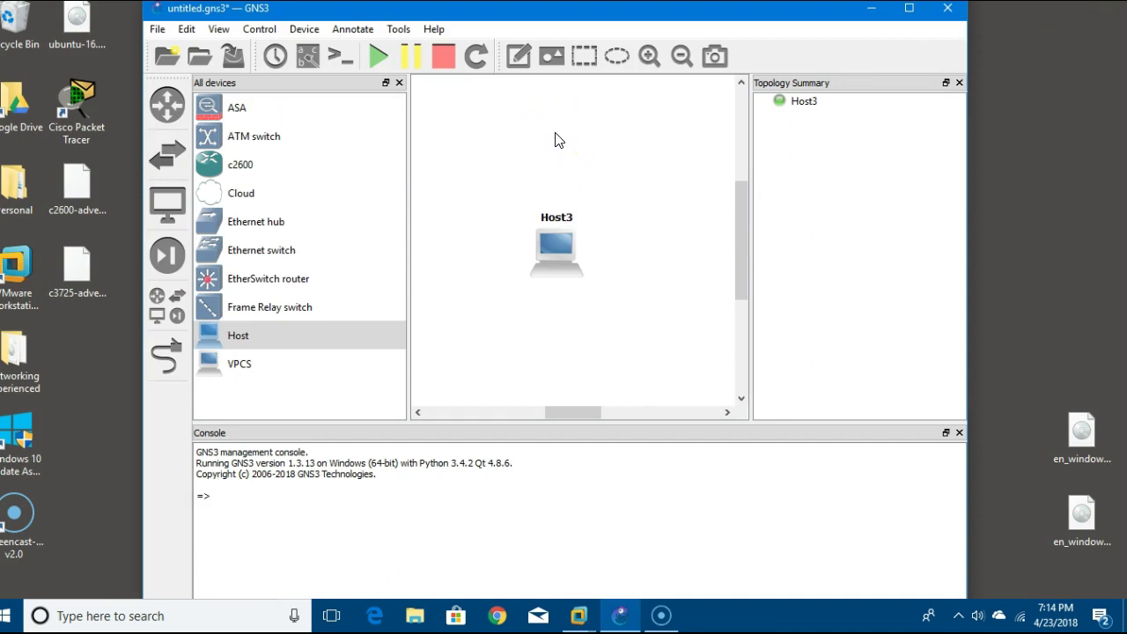
Select Host3 and highlight the ASA-1 nio_generic_ethernet server error line in the console.
click(555, 268)
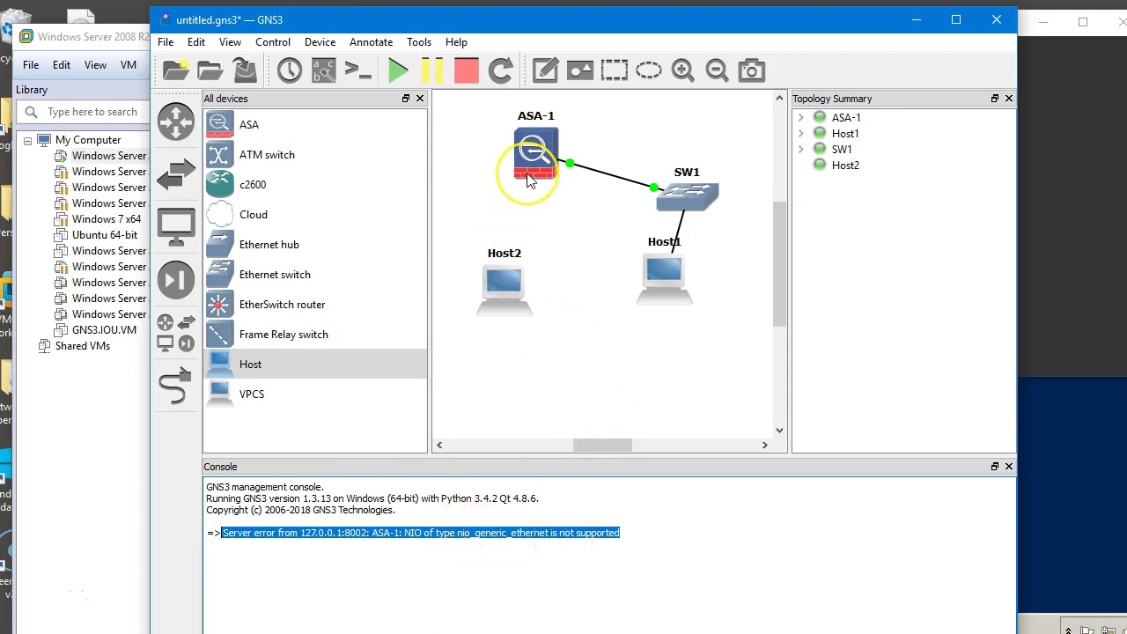
mouse_move(485, 319)
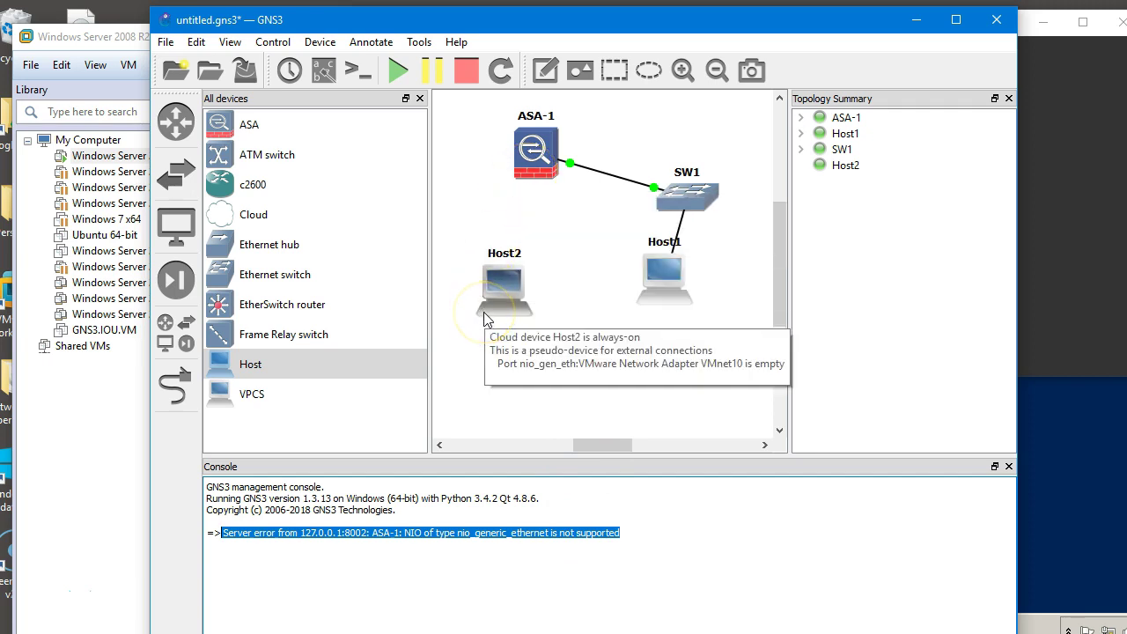
click(653, 532)
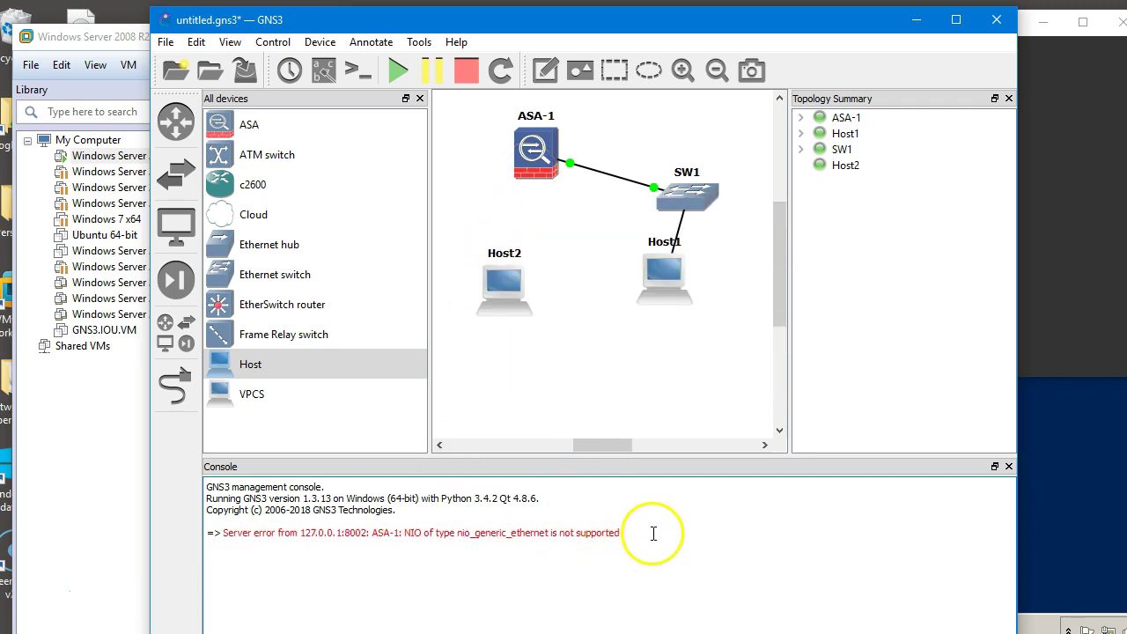
triple_click(224, 534)
click(341, 581)
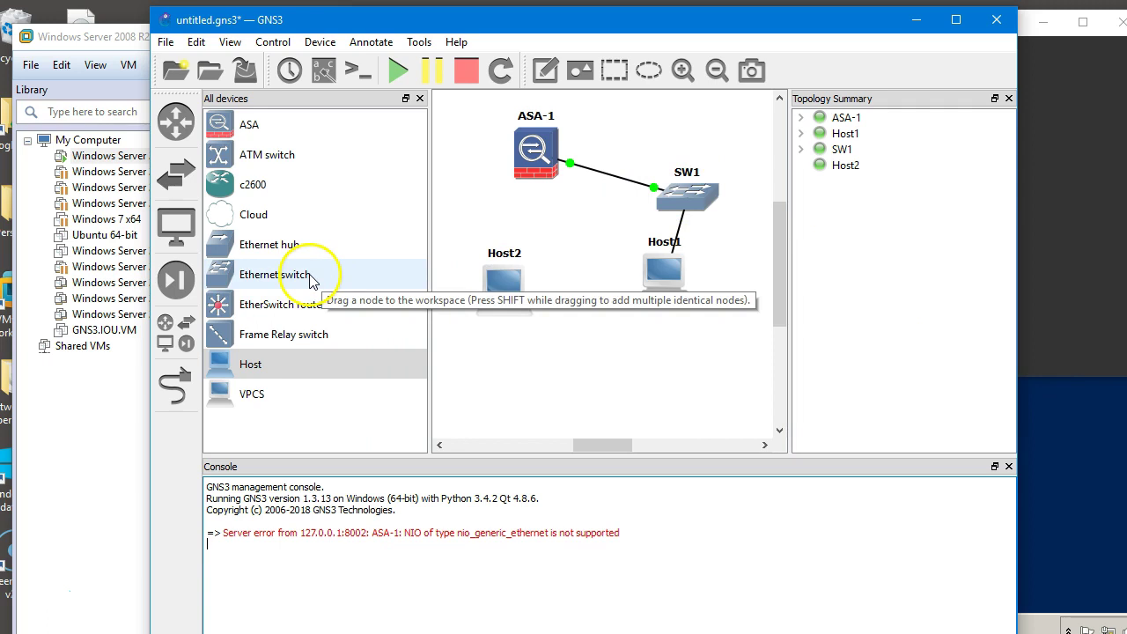
Review ASA-1's actions menu, then bring forward its console showing echoes from 10.10.10.10.
right_click(548, 174)
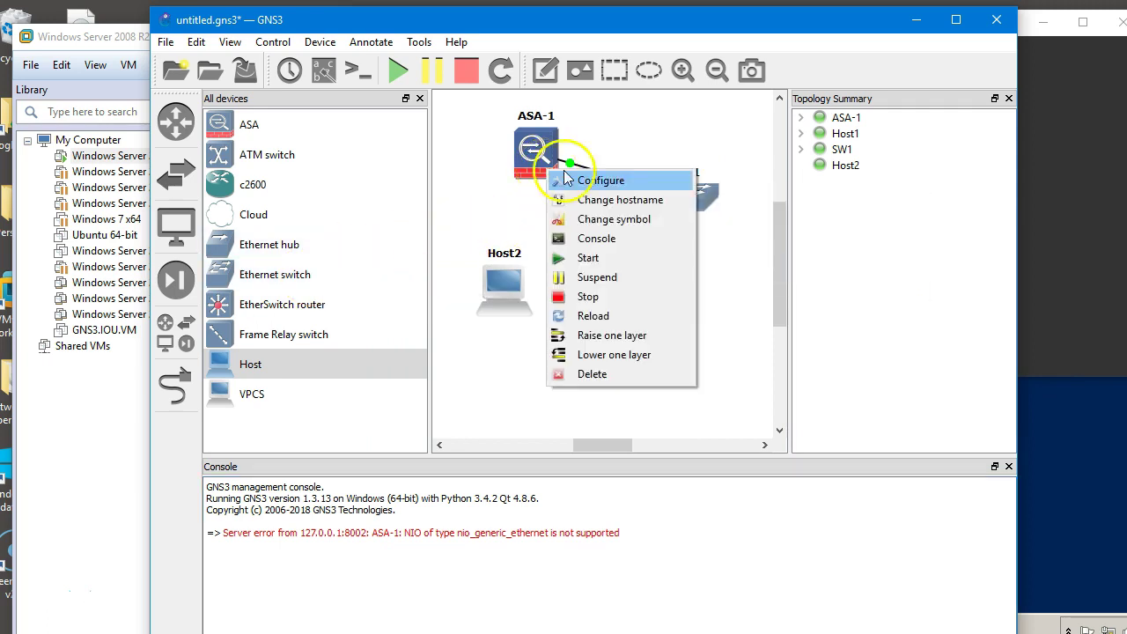
click(730, 239)
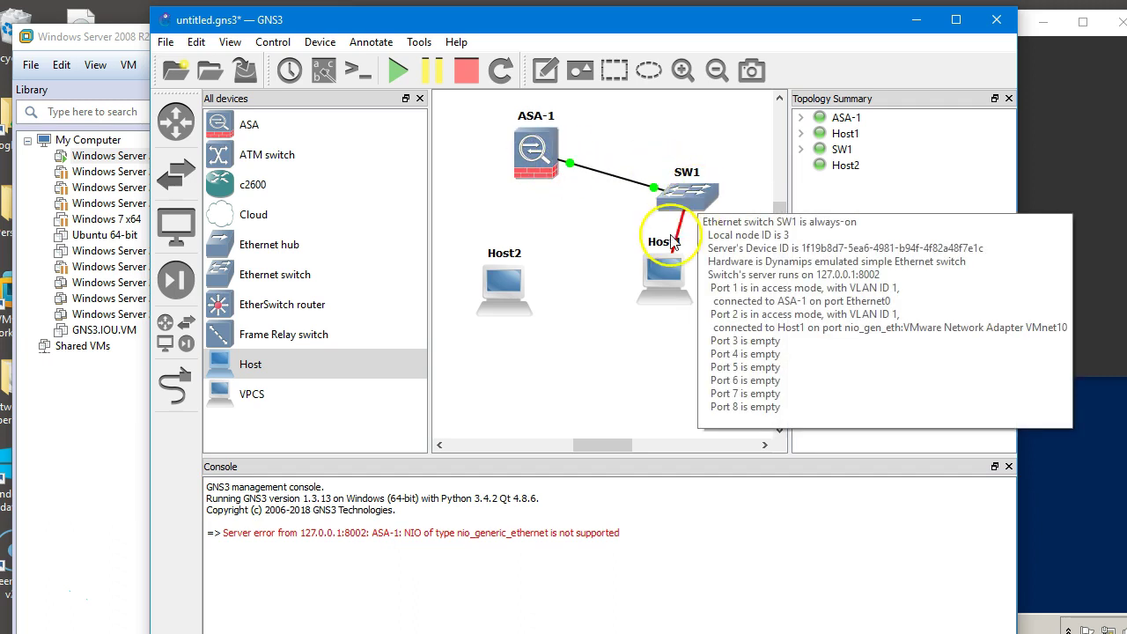
mouse_move(663, 260)
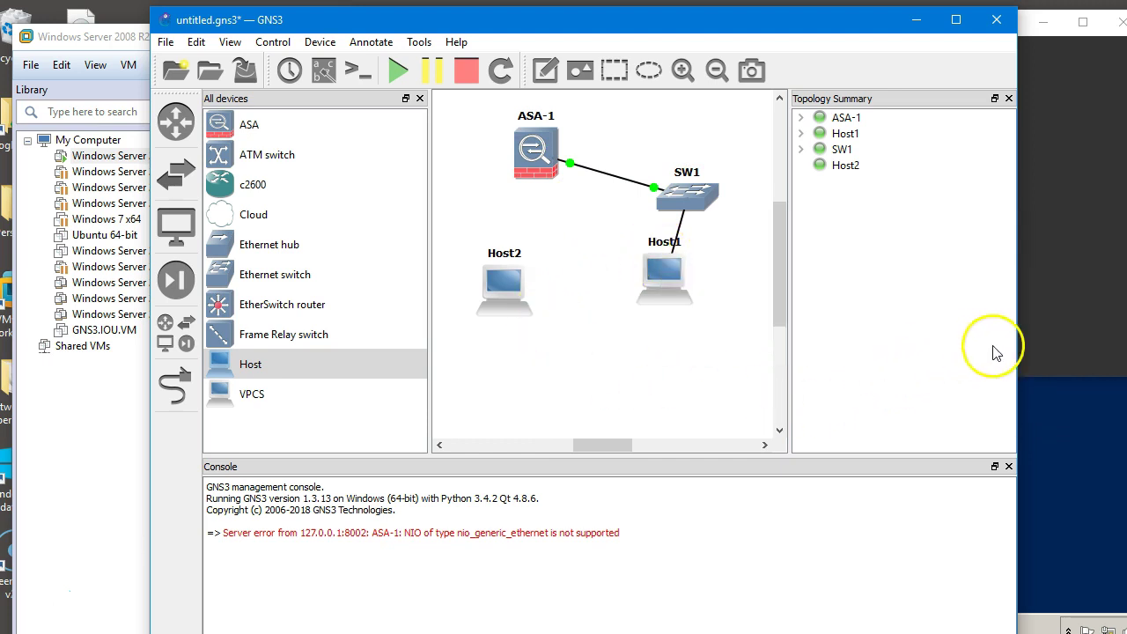
click(1084, 310)
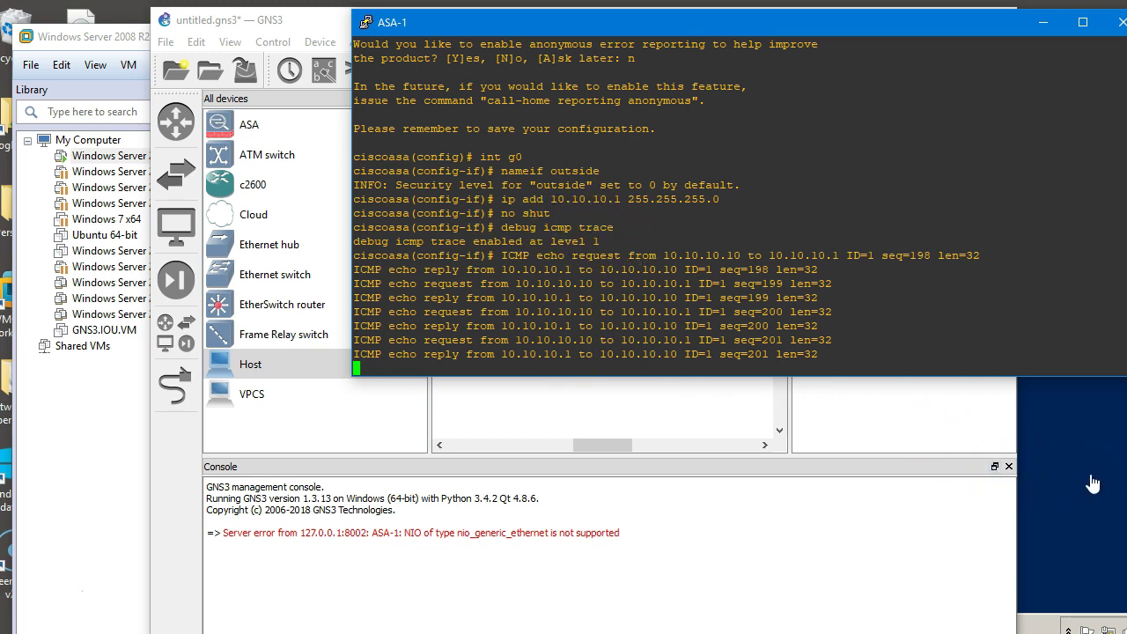
Return to the GNS3 topology and check the Host1 node.
click(696, 395)
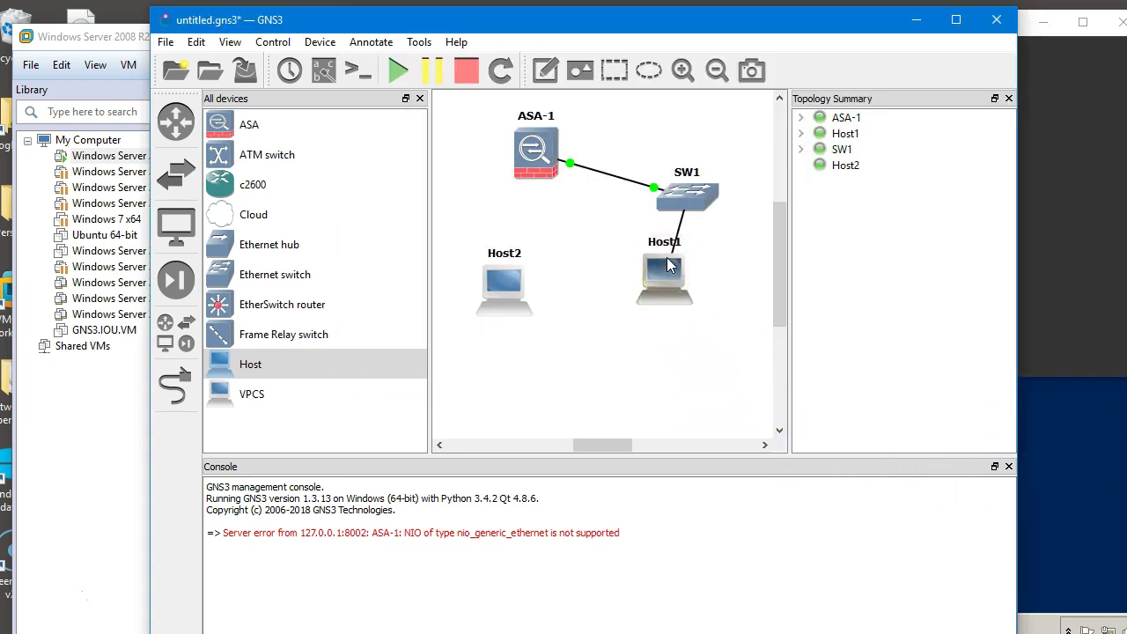
mouse_move(665, 275)
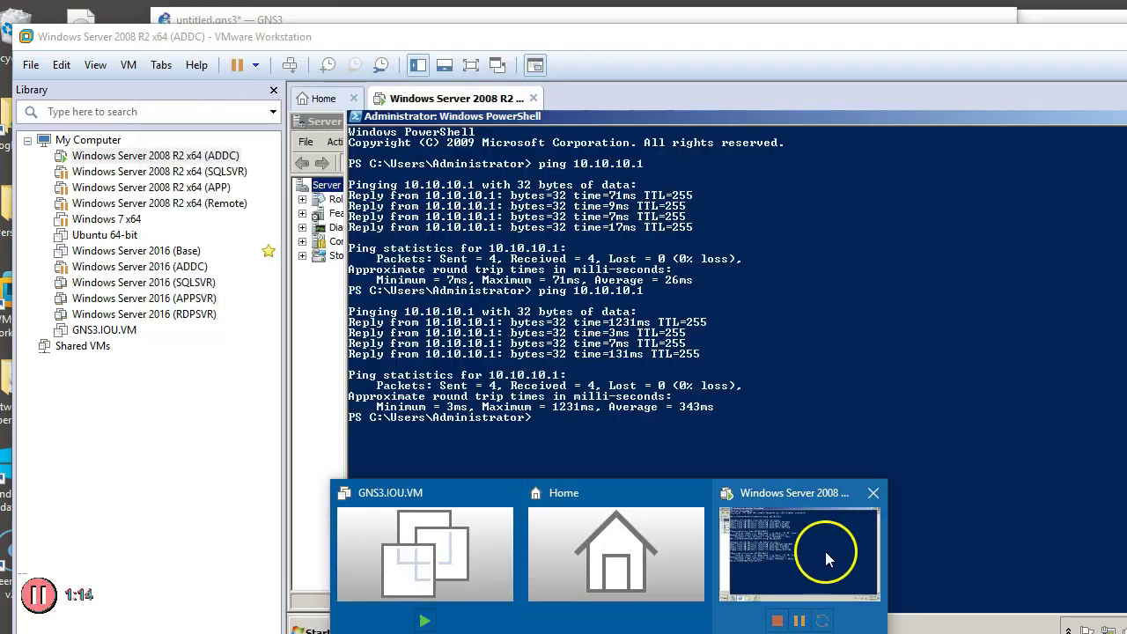
Run ipconfig /all in the server VM's PowerShell, then glance at the ASA-1 console.
click(824, 551)
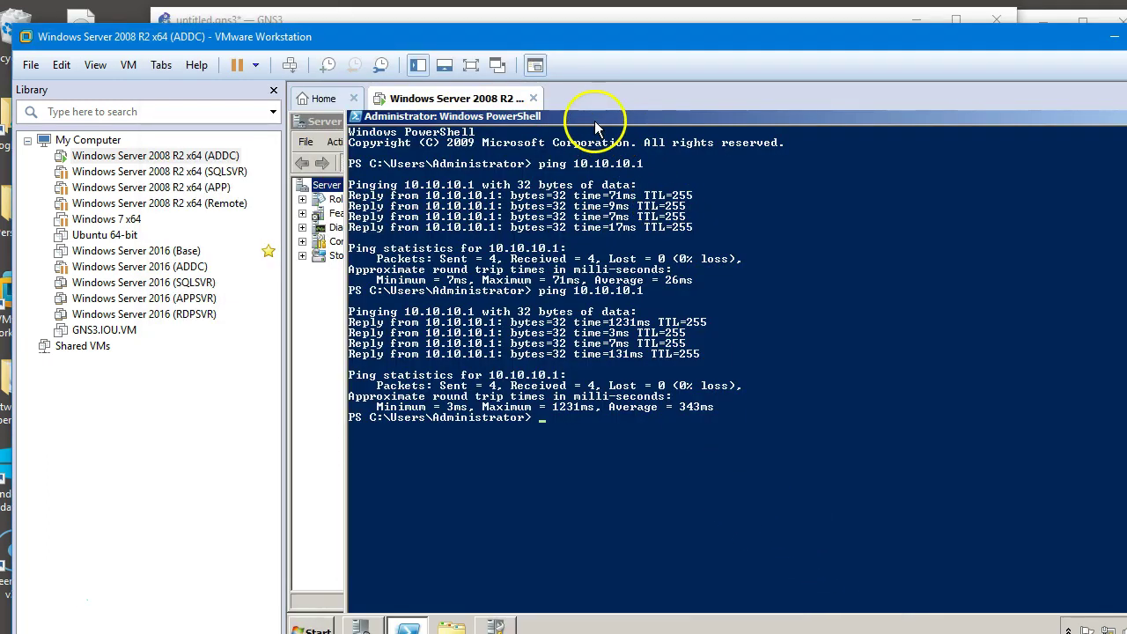
drag(614, 122, 687, 180)
text(i)
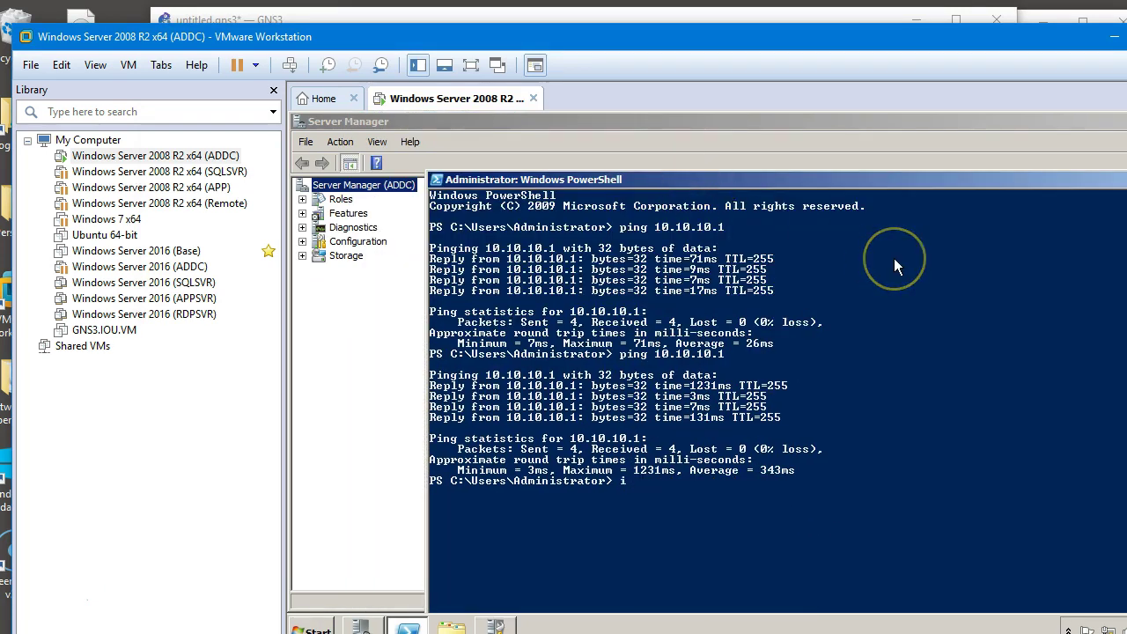
text(pconfi)
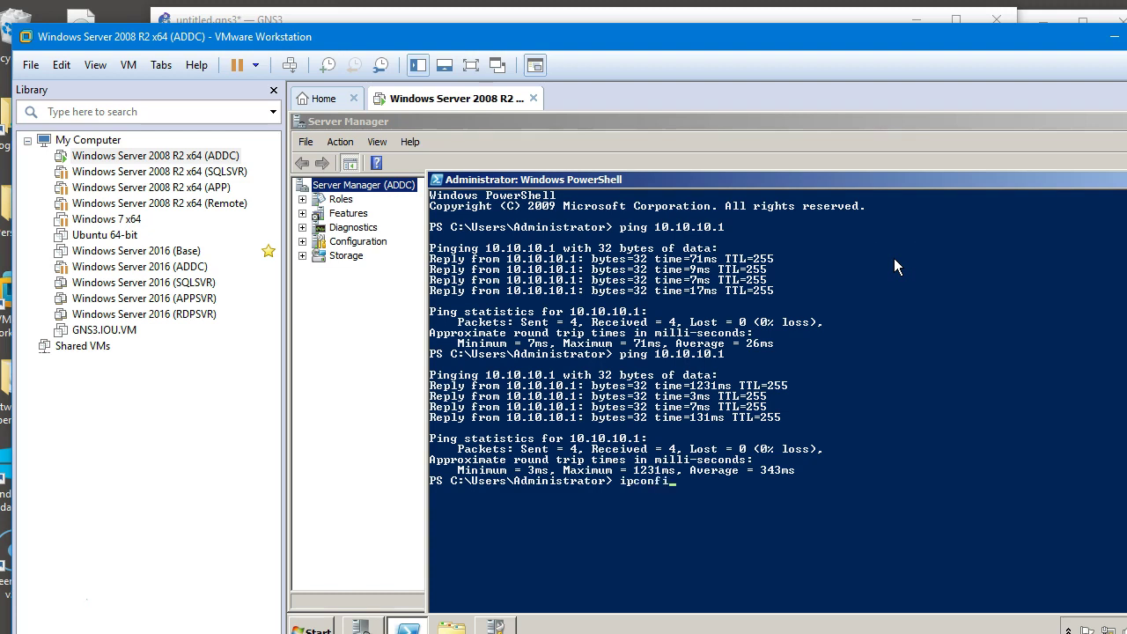
text(g /all)
key(Return)
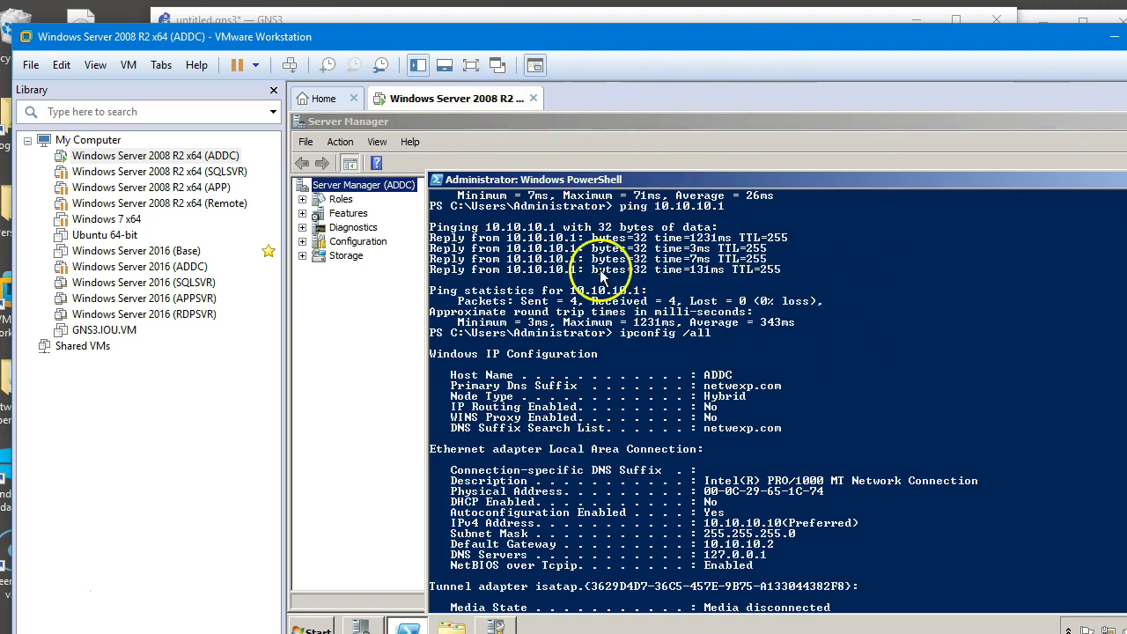
key(alt+Tab)
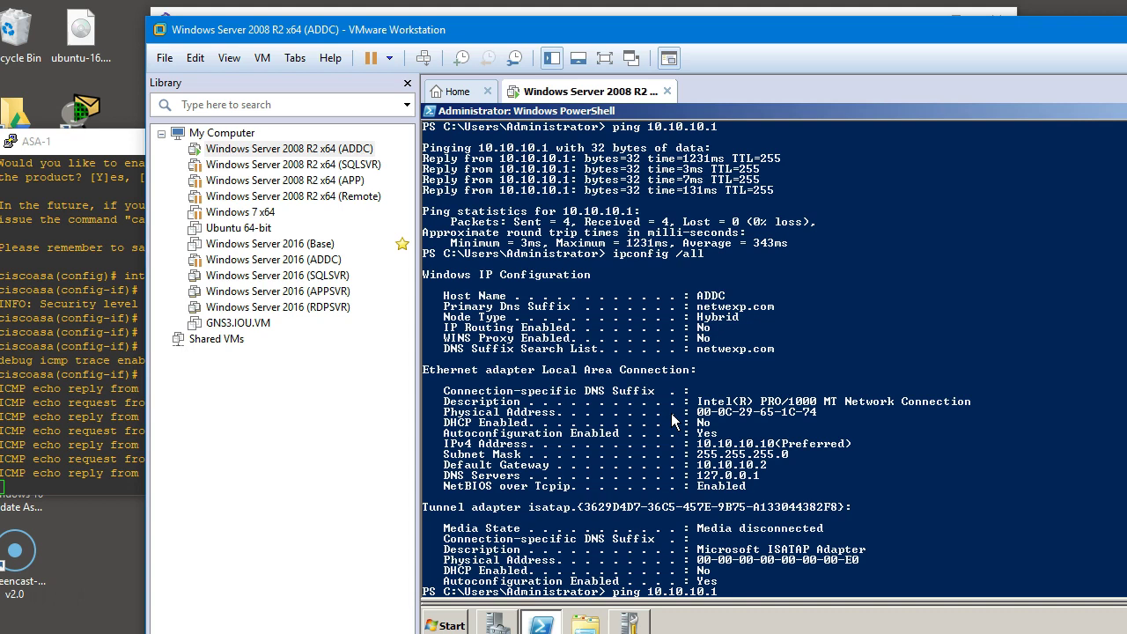
Ping 10.10.10.1 twice from PowerShell, getting 4 of 4 replies each time, then return to GNS3.
key(Return)
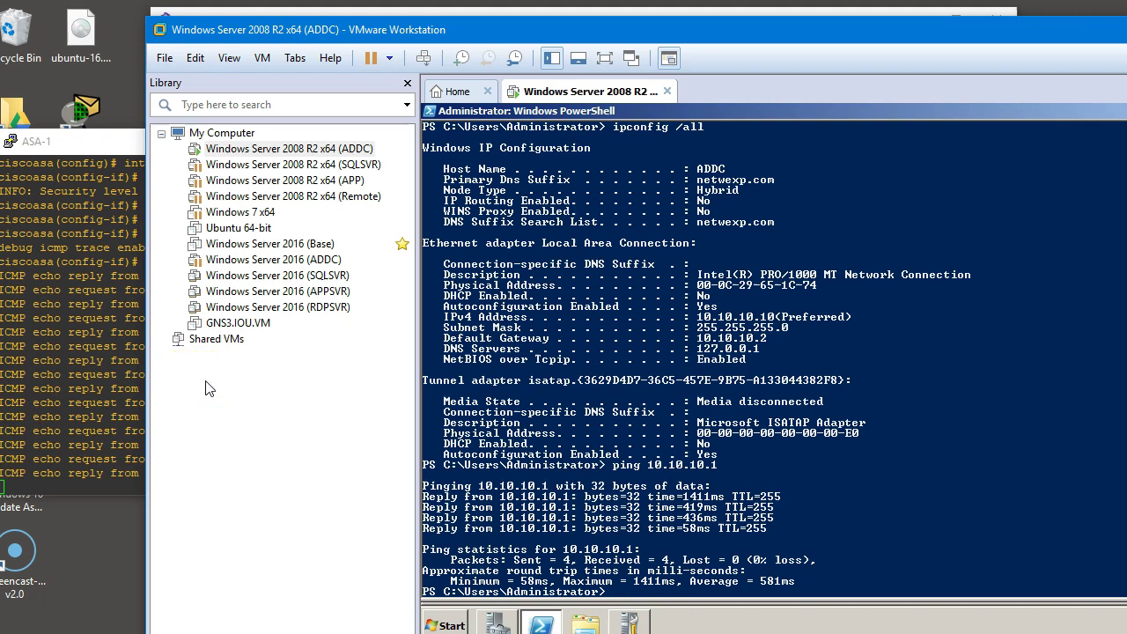
click(593, 557)
key(Up)
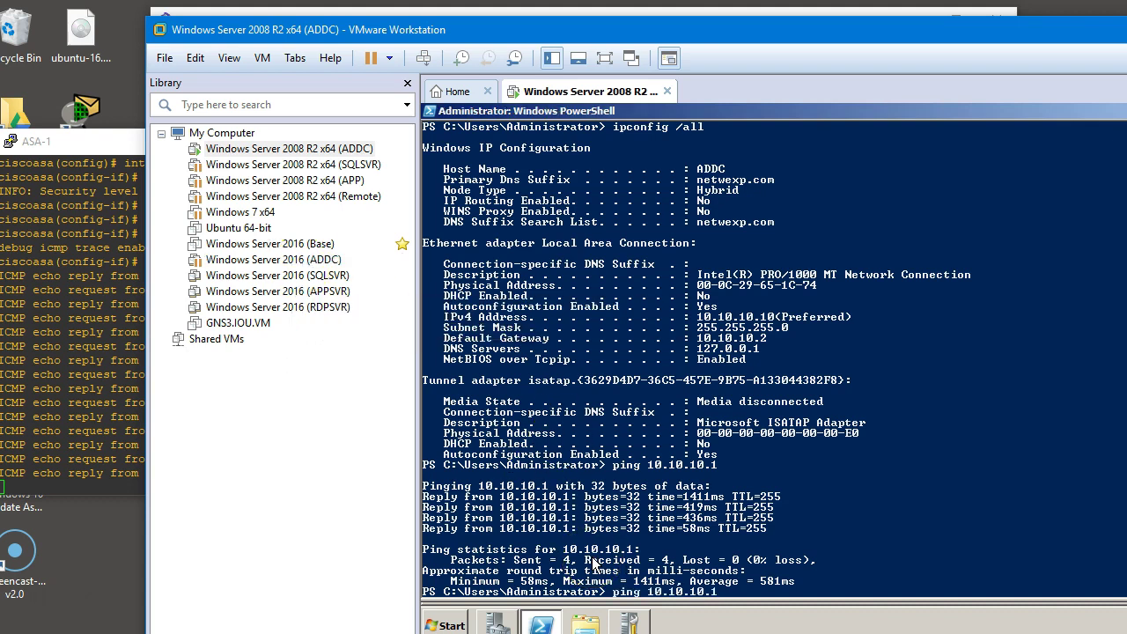
key(Return)
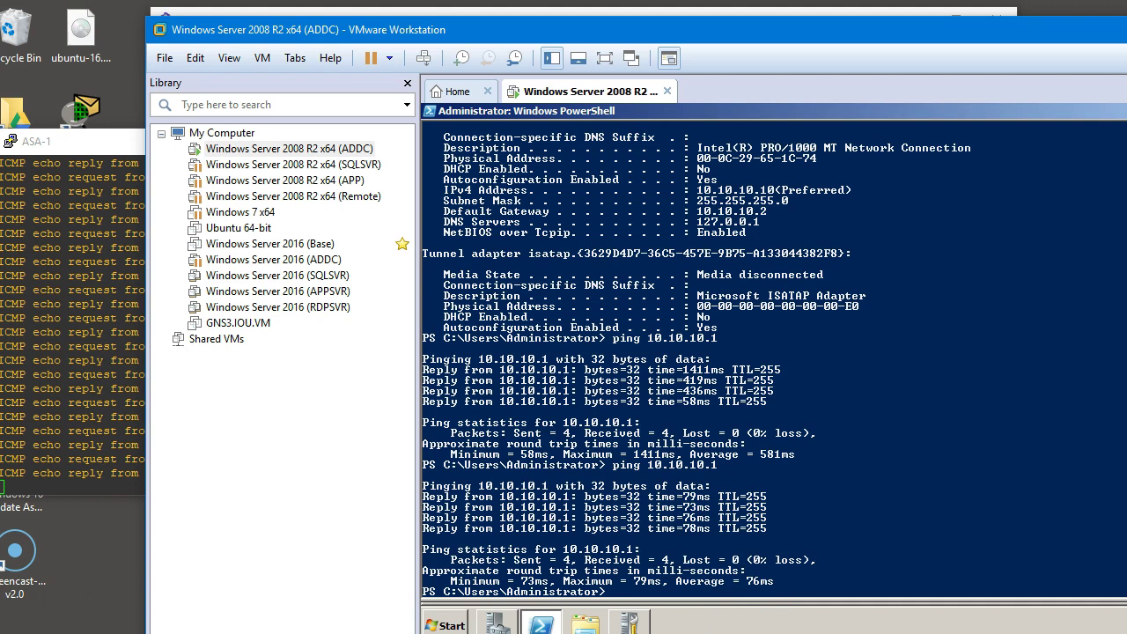
key(alt+Tab)
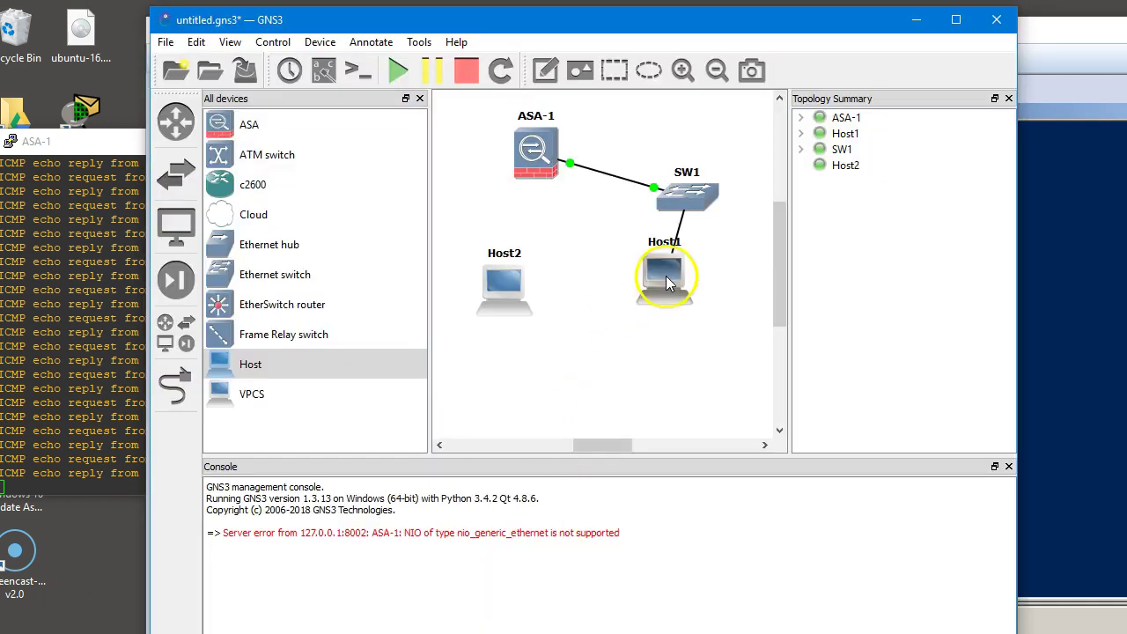
mouse_move(666, 277)
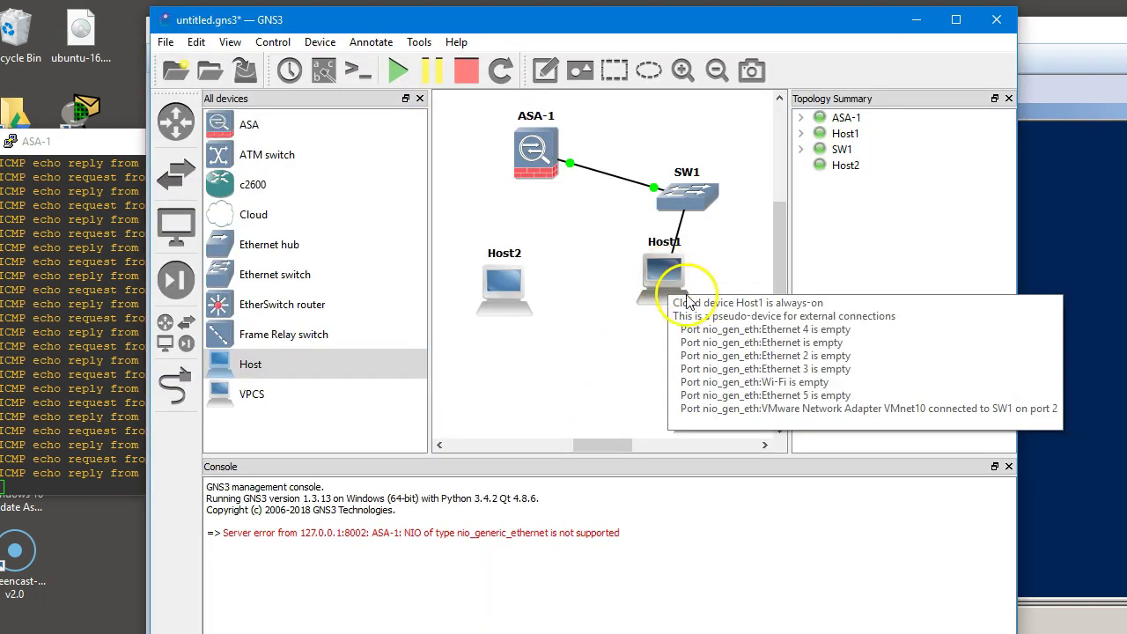